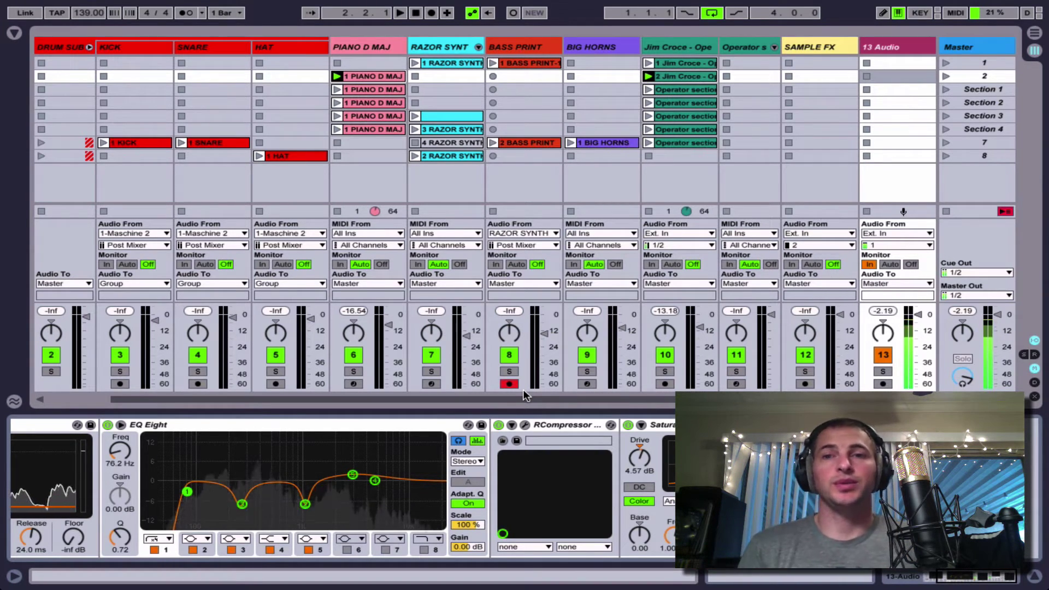
- Show the second Jim Croce clip's full waveform and then the notes of the PIANO D MAJ clip in scene 2
{"action": "left_click", "coordinate": [673, 74]}
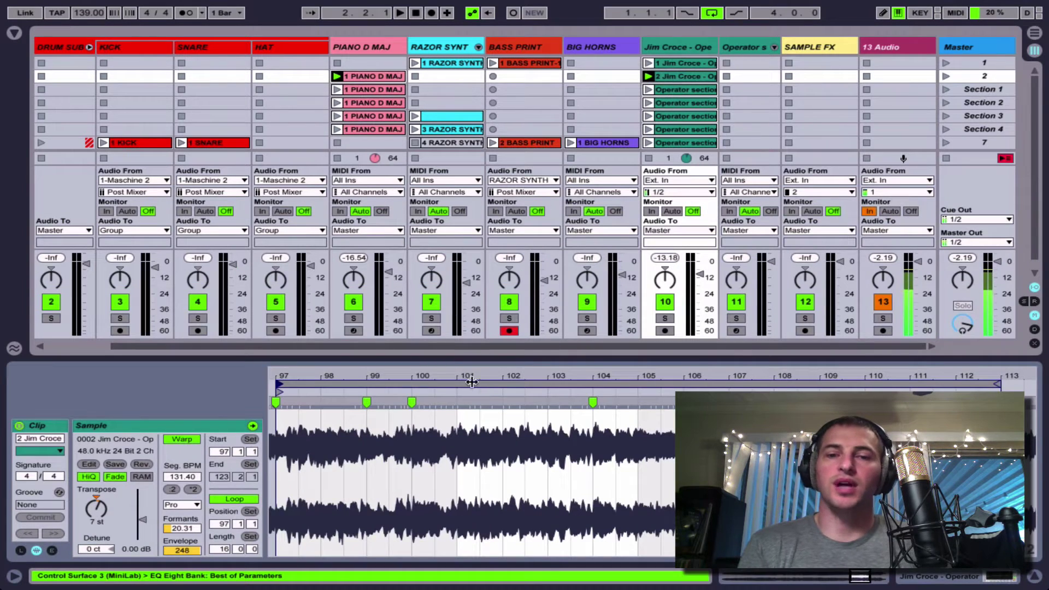
{"action": "left_click_drag", "start_coordinate": [454, 378], "coordinate": [453, 327]}
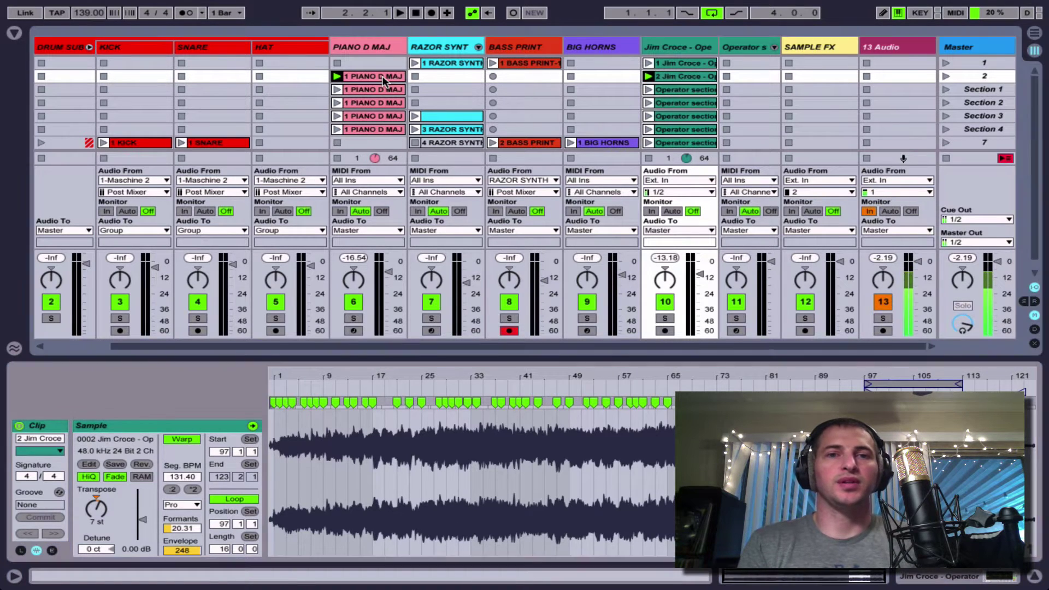
{"action": "left_click", "coordinate": [383, 81]}
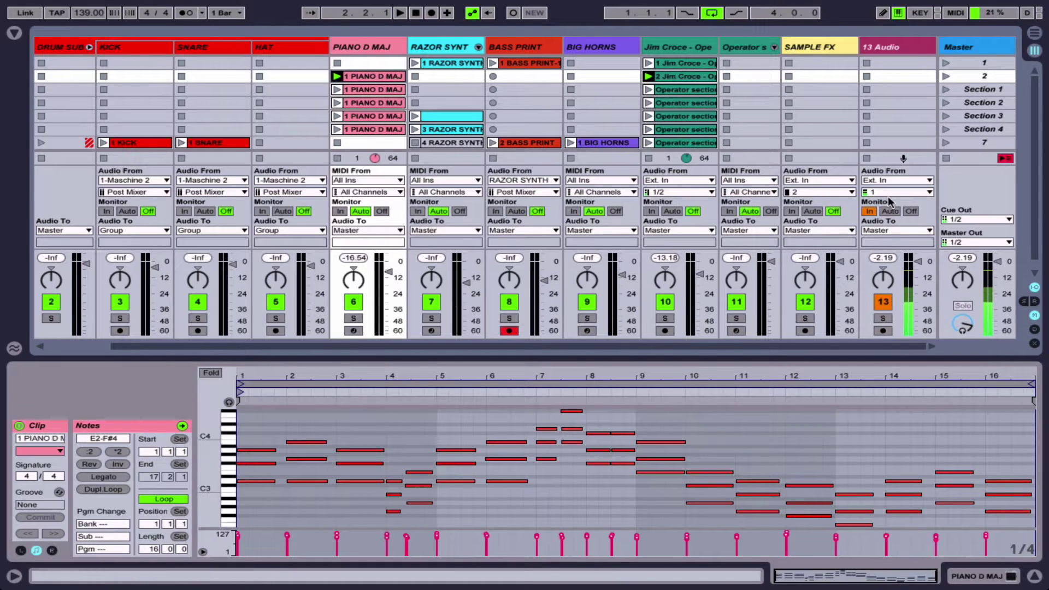
- Reset the second Jim Croce clip's transposition to 0 st, stop the piano clip and play back the sample alone
{"action": "left_click", "coordinate": [690, 72]}
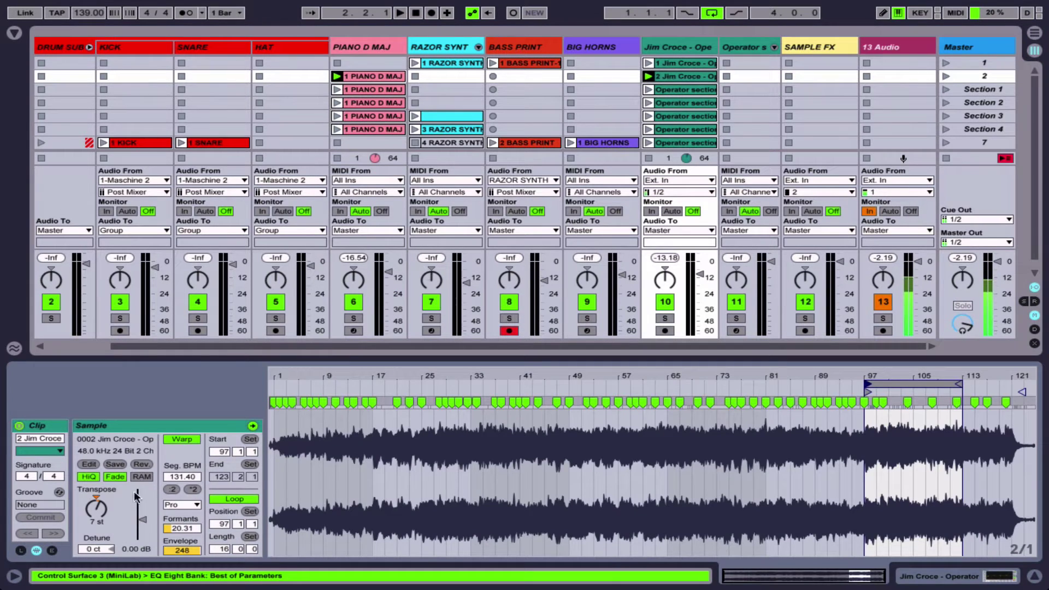
{"action": "left_click", "coordinate": [97, 500]}
{"action": "key", "text": "Delete"}
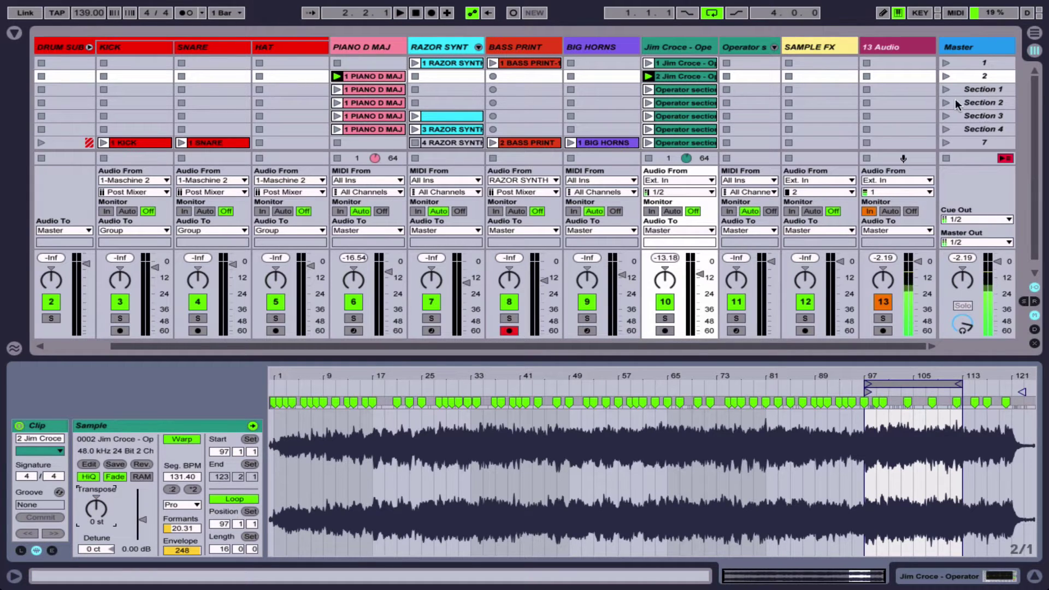
{"action": "left_click", "coordinate": [336, 63]}
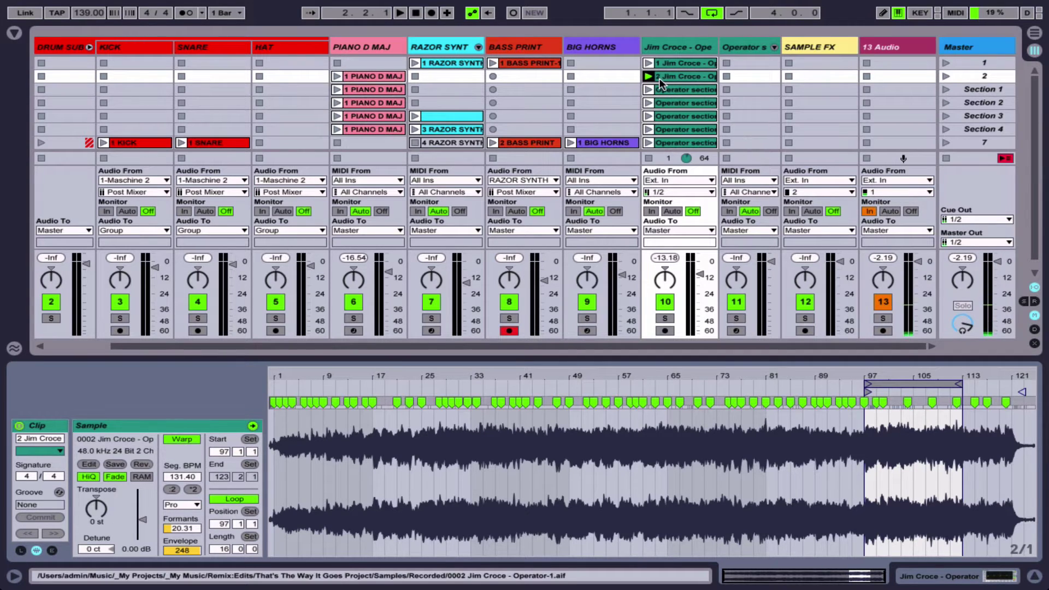
{"action": "key", "text": "space"}
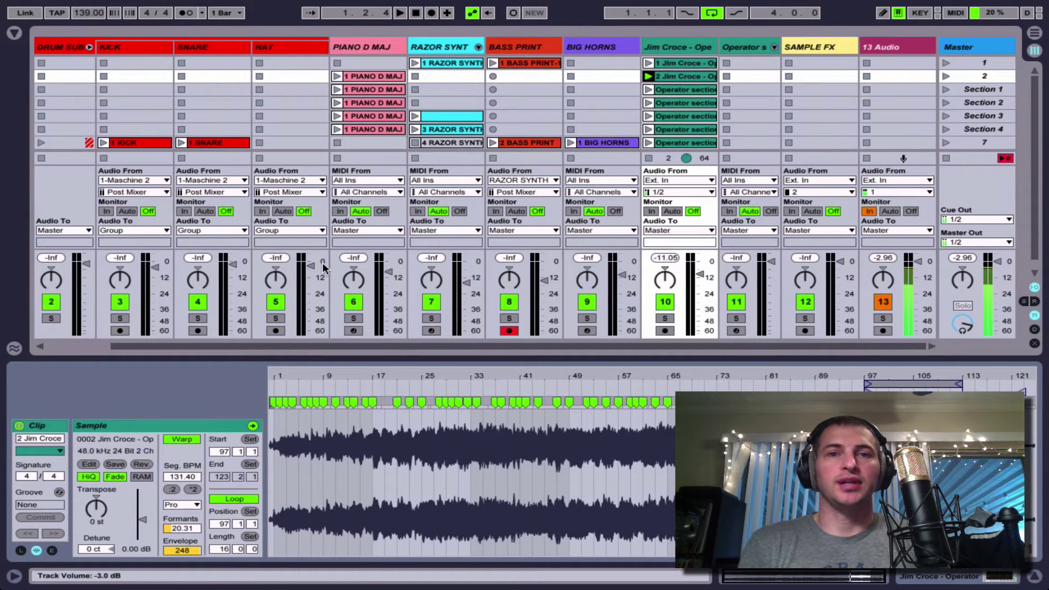
- View the piano clip's notes in scene 2, and set the second Jim Croce clip's transposition to 7 st
{"action": "left_click", "coordinate": [375, 76]}
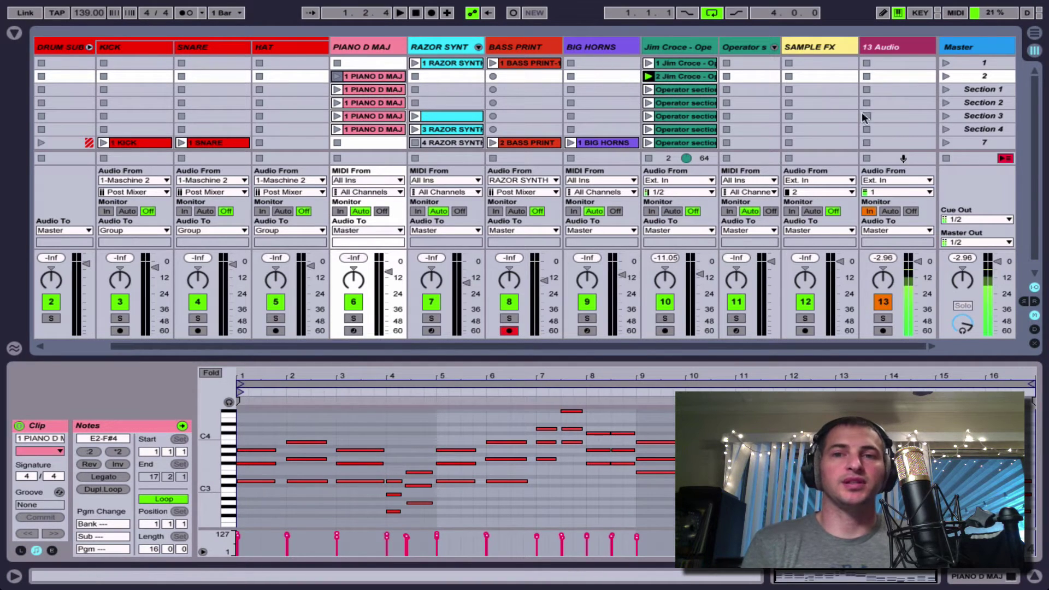
{"action": "left_click", "coordinate": [679, 79]}
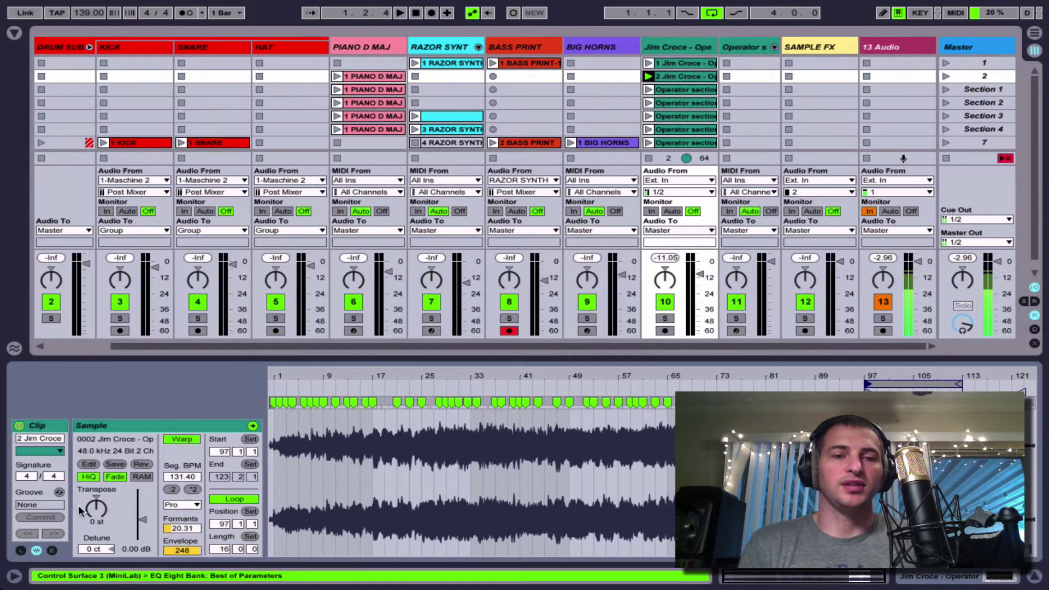
{"action": "left_click_drag", "start_coordinate": [96, 508], "coordinate": [97, 504]}
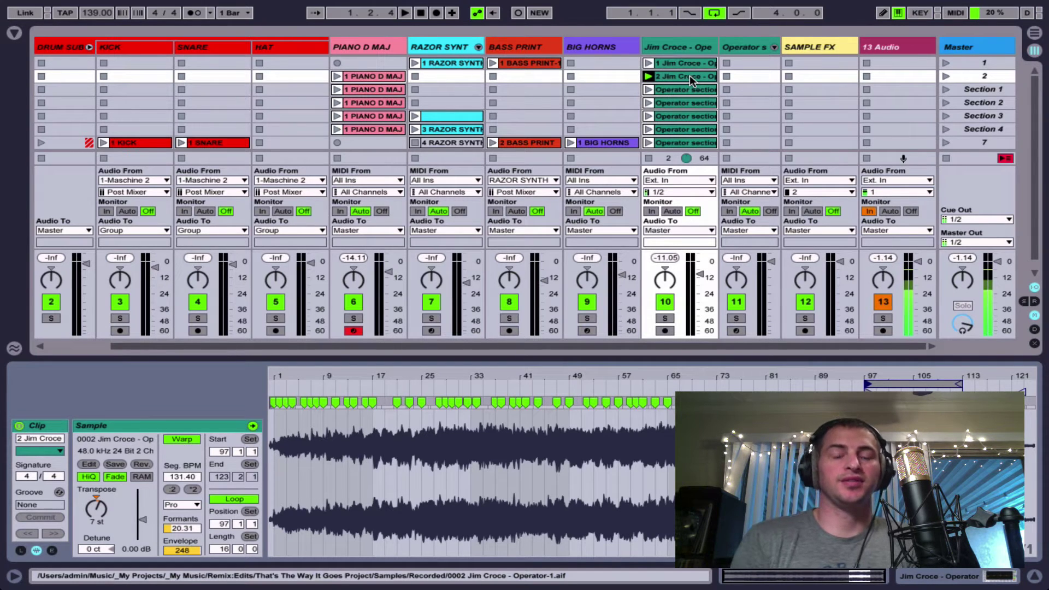
- Show the PIANO D MAJ track's devices and open FloatKey's floating keyboard, positioning its window over the mixer
{"action": "left_click", "coordinate": [376, 47]}
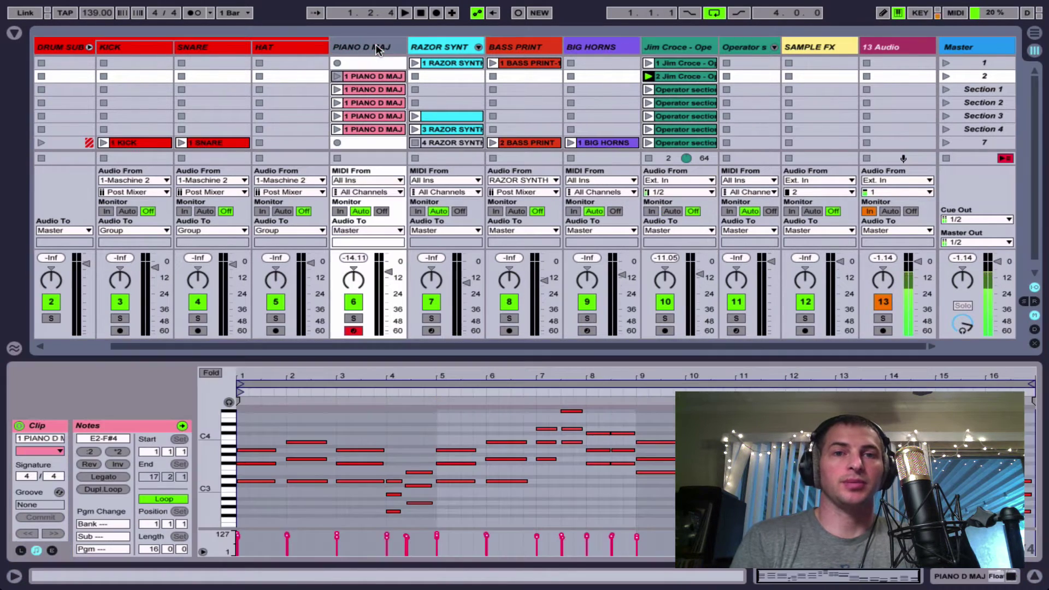
{"action": "key", "text": "shift+Tab"}
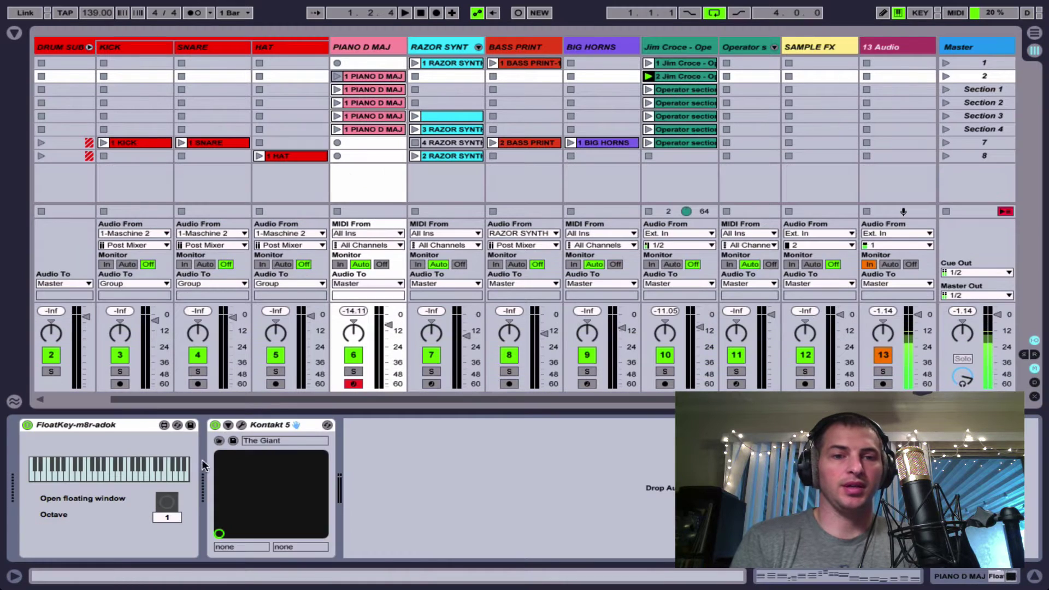
{"action": "left_click", "coordinate": [166, 503]}
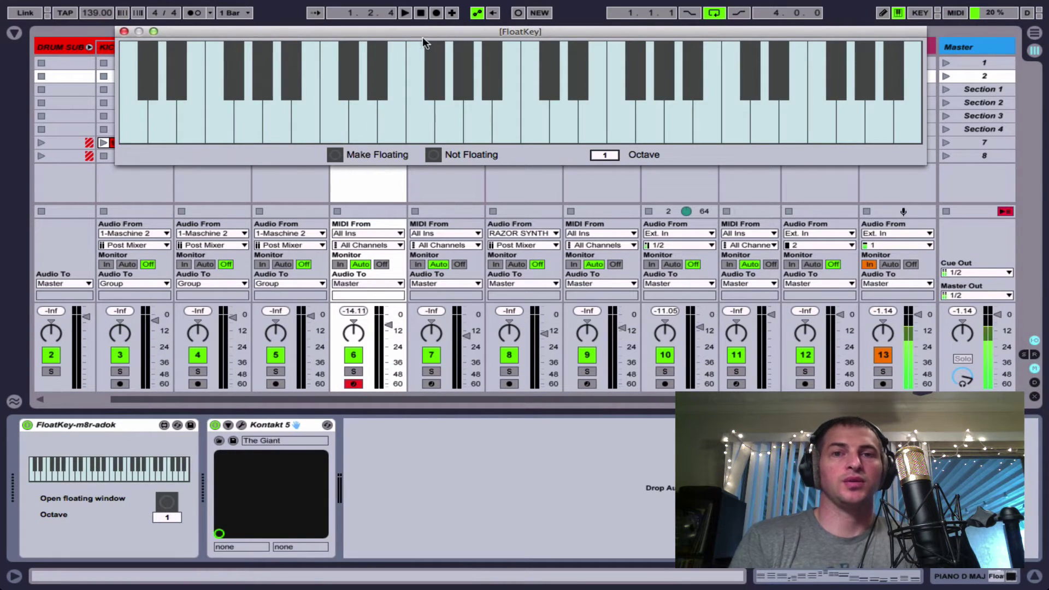
{"action": "left_click_drag", "start_coordinate": [427, 33], "coordinate": [451, 34]}
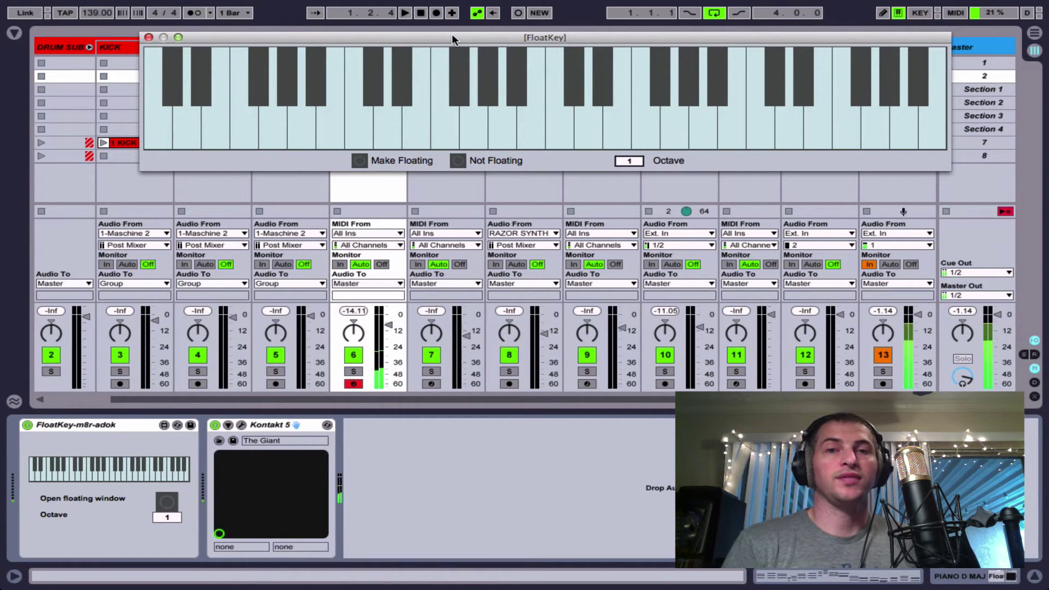
{"action": "left_click_drag", "start_coordinate": [246, 41], "coordinate": [235, 296]}
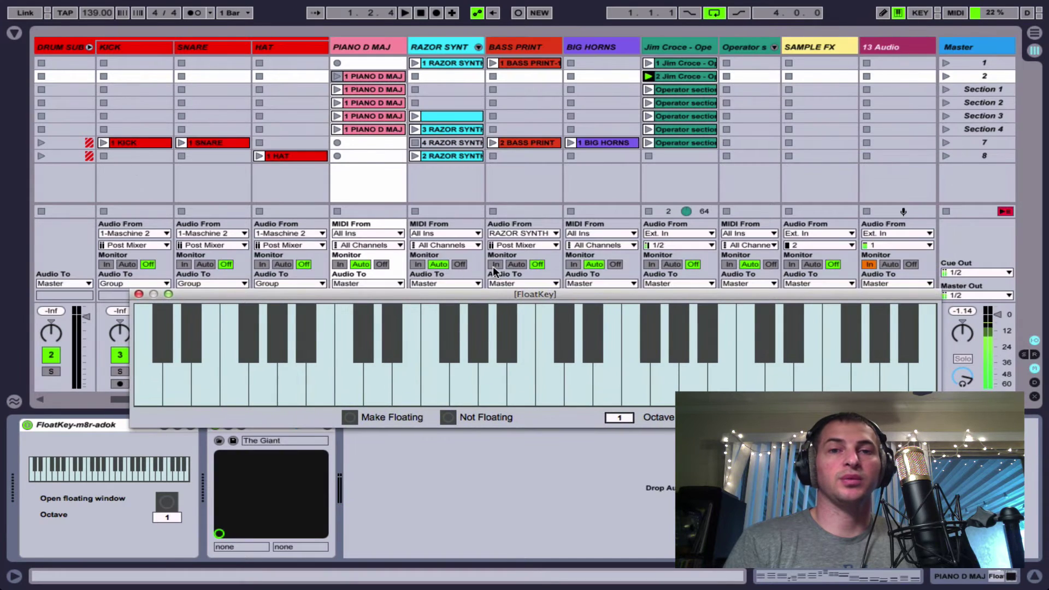
{"action": "left_click_drag", "start_coordinate": [621, 294], "coordinate": [615, 410]}
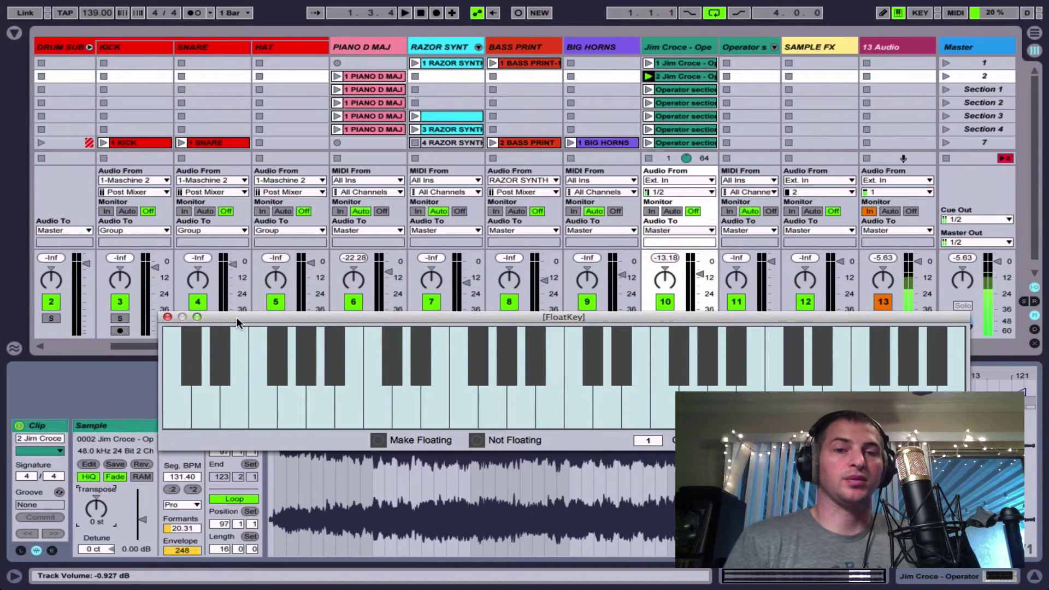
- Place the floating keyboard above the clip's waveform and play back the Jim Croce clip at 0 st
{"action": "left_click_drag", "start_coordinate": [236, 317], "coordinate": [206, 207]}
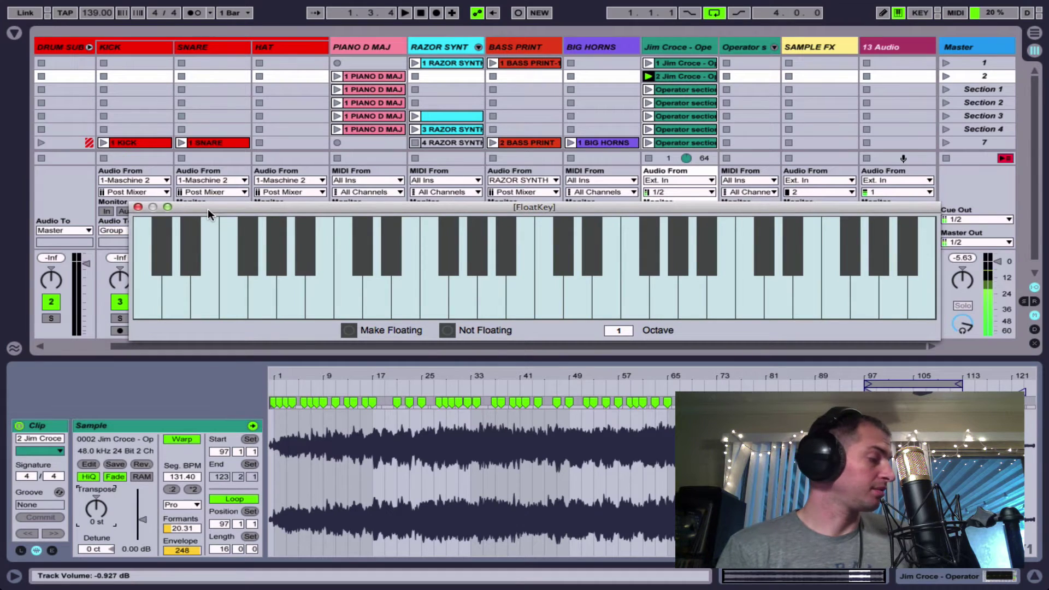
{"action": "key", "text": "space"}
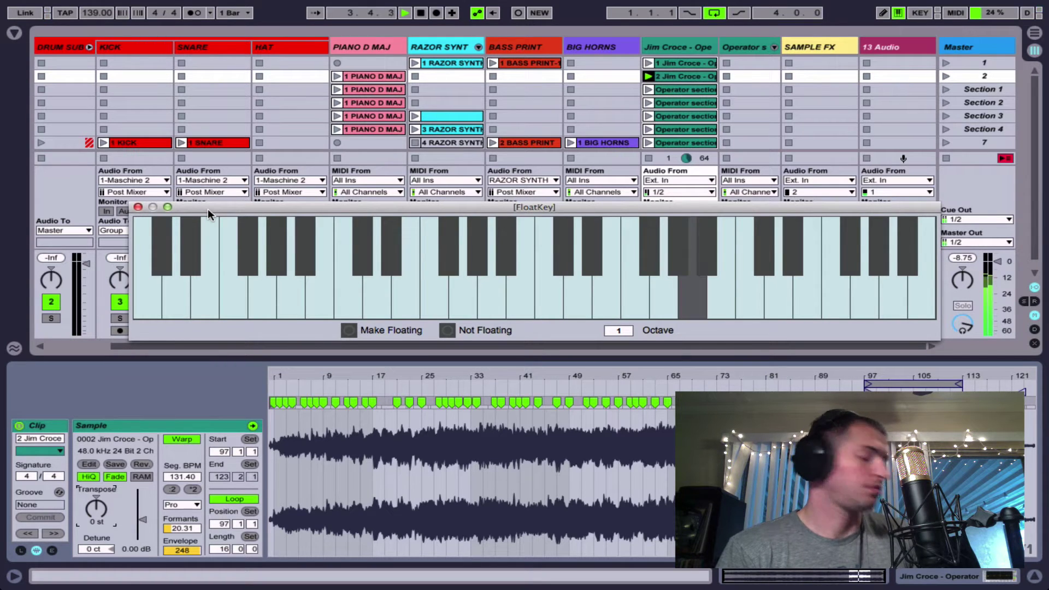
{"action": "key", "text": "space"}
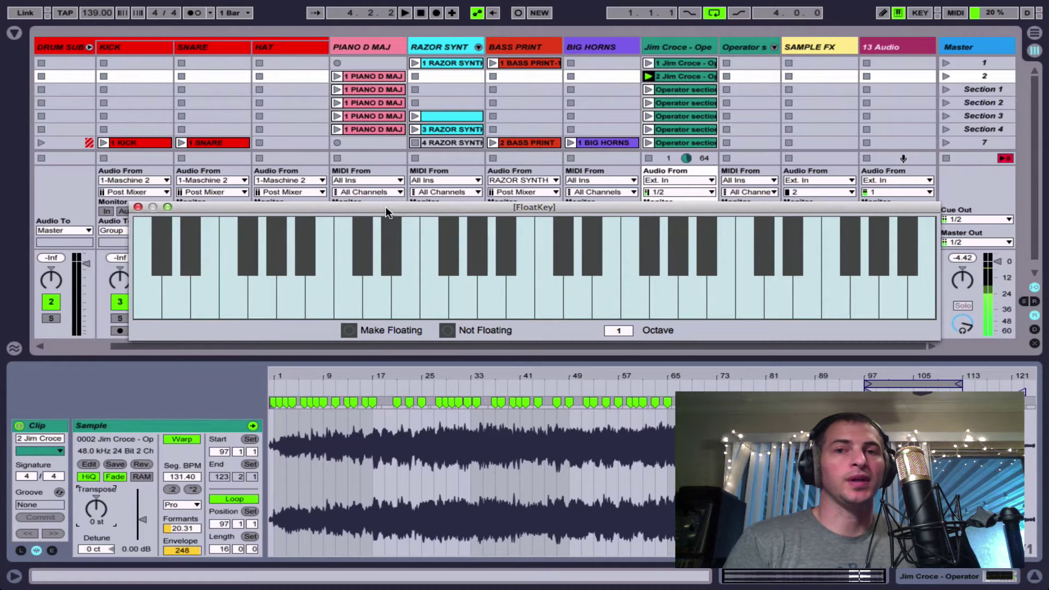
- Set the second Jim Croce clip's transposition to 7 st, play it back and close the floating keyboard
{"action": "left_click", "coordinate": [97, 503]}
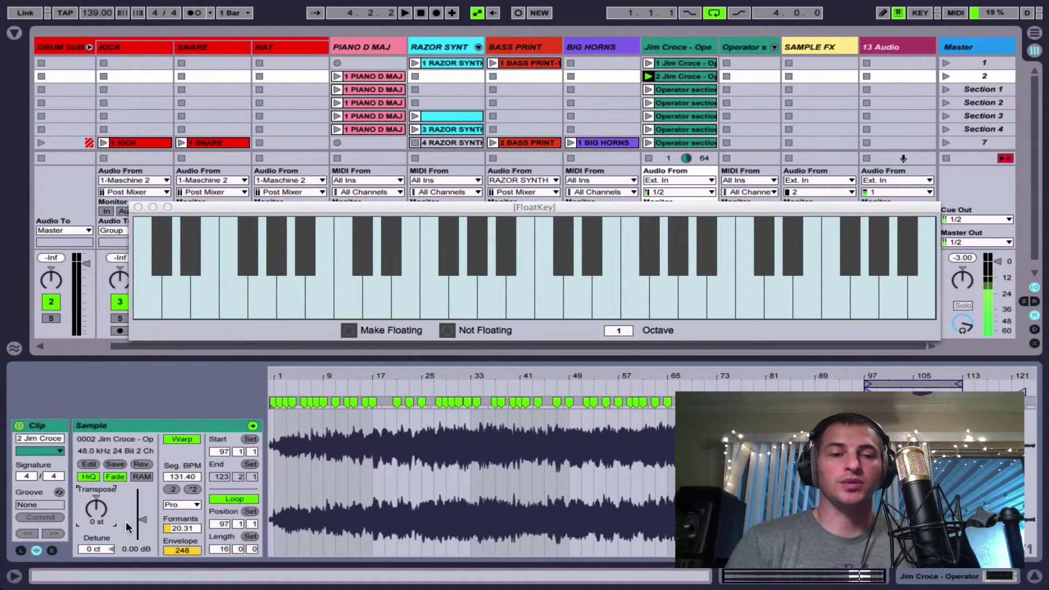
{"action": "key", "text": "Up"}
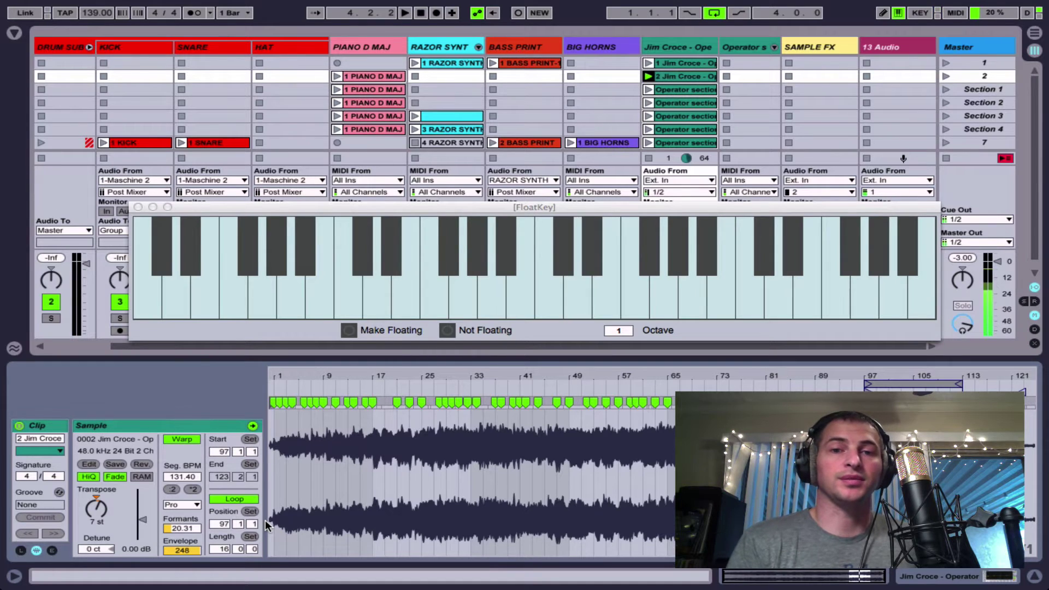
{"action": "key", "text": "space"}
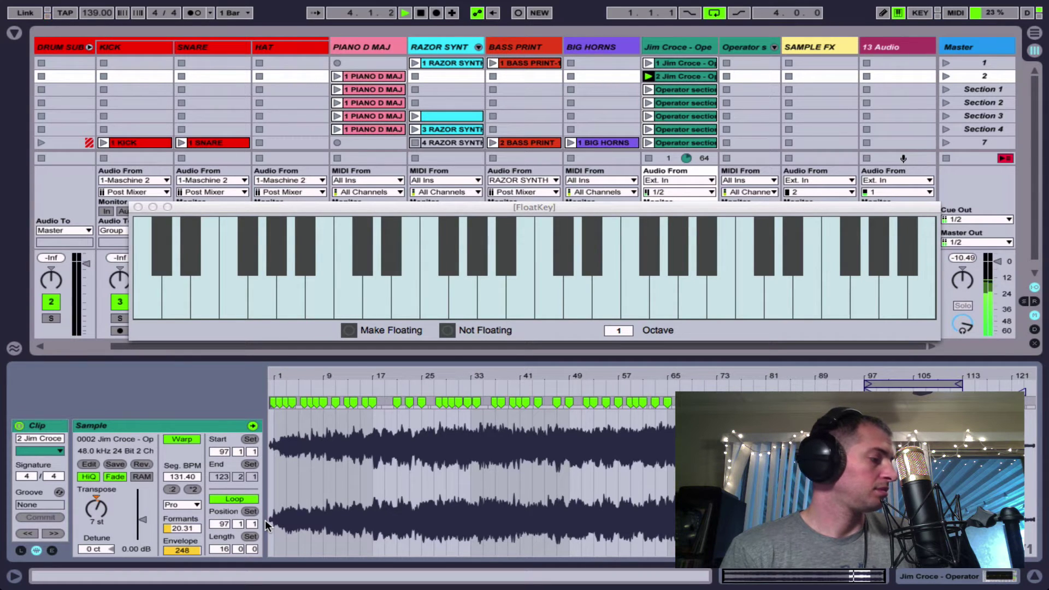
{"action": "key", "text": "space"}
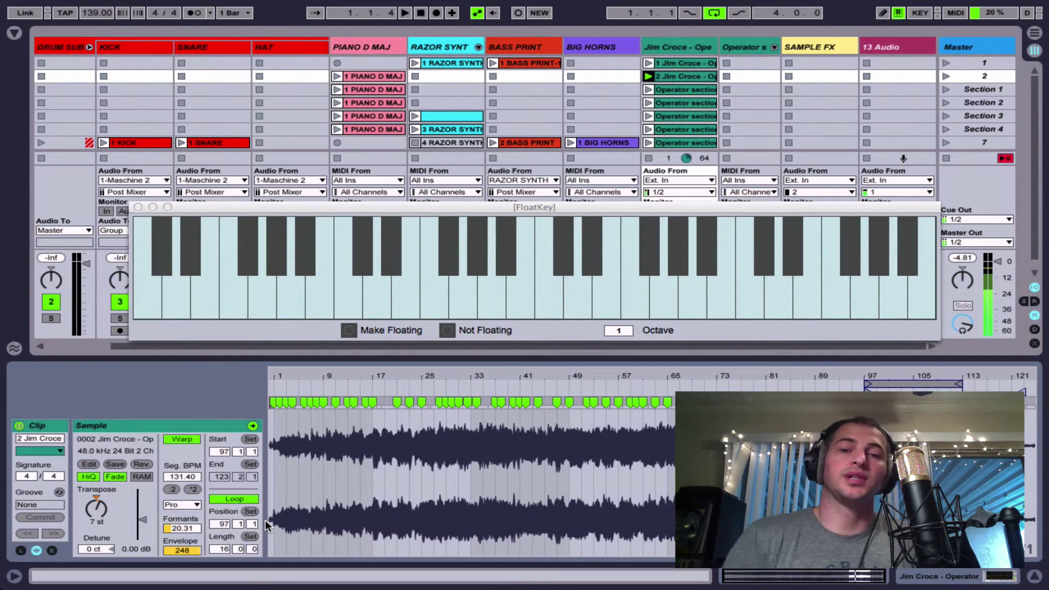
{"action": "left_click", "coordinate": [138, 207]}
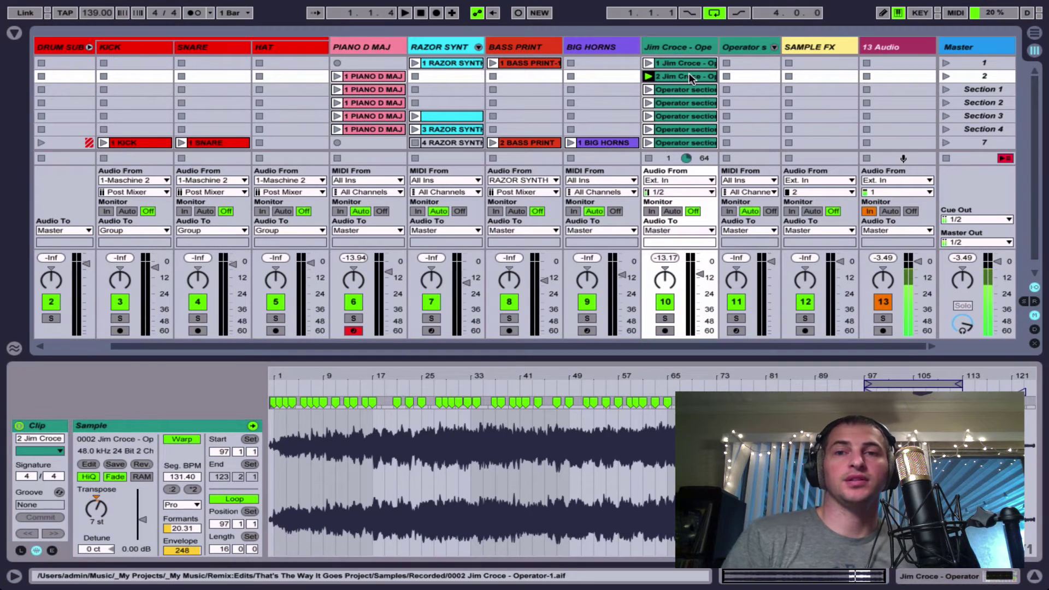
- Stop the Jim Croce track's clip and, with the track routing section hidden, play back the PIANO D MAJ clip in scene 2
{"action": "left_click", "coordinate": [370, 75]}
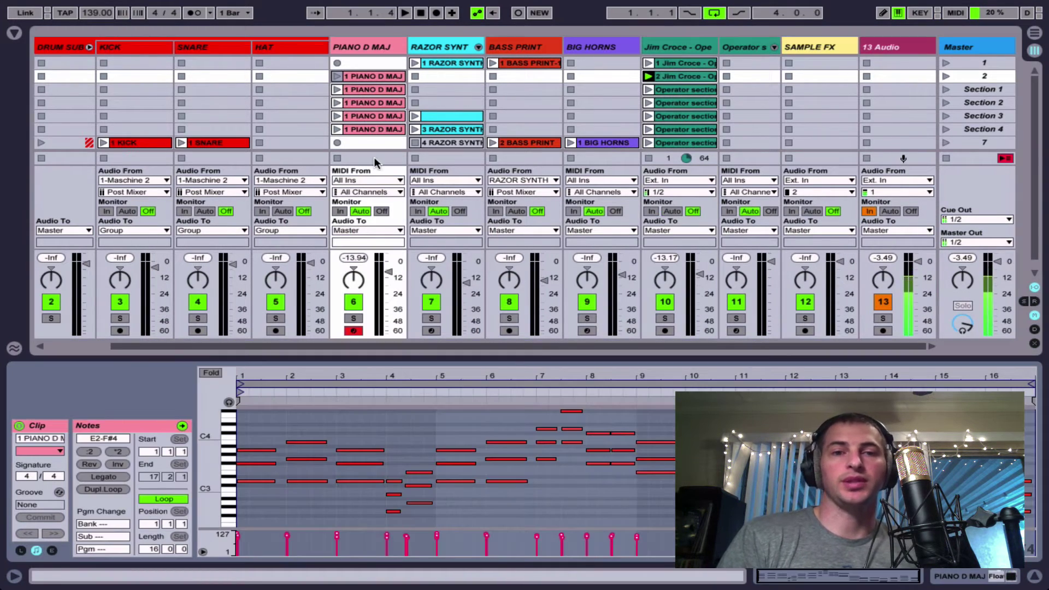
{"action": "left_click", "coordinate": [648, 158]}
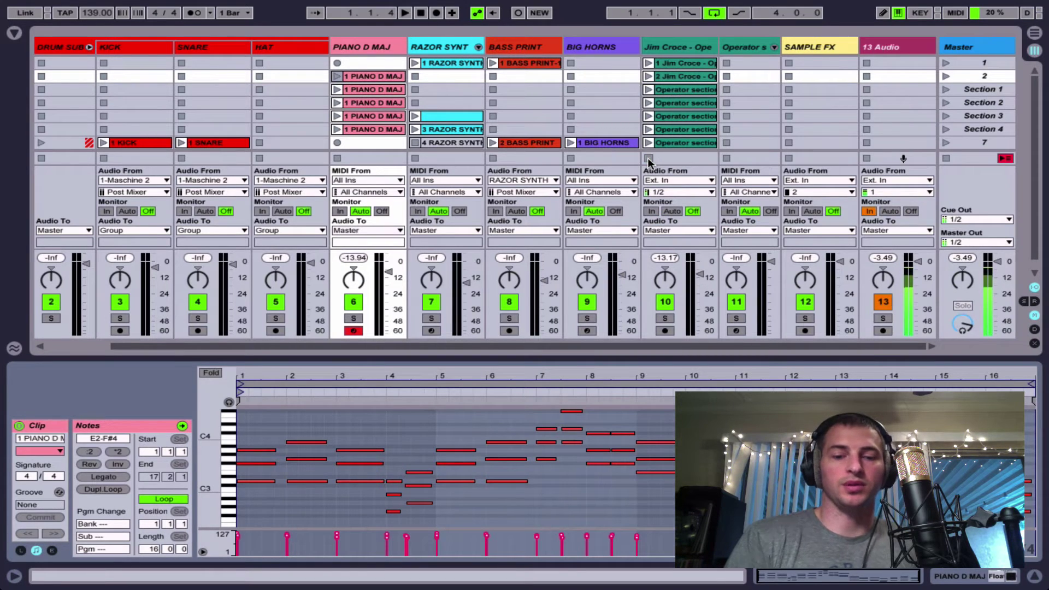
{"action": "key", "text": "ctrl+alt+i"}
{"action": "left_click", "coordinate": [336, 80]}
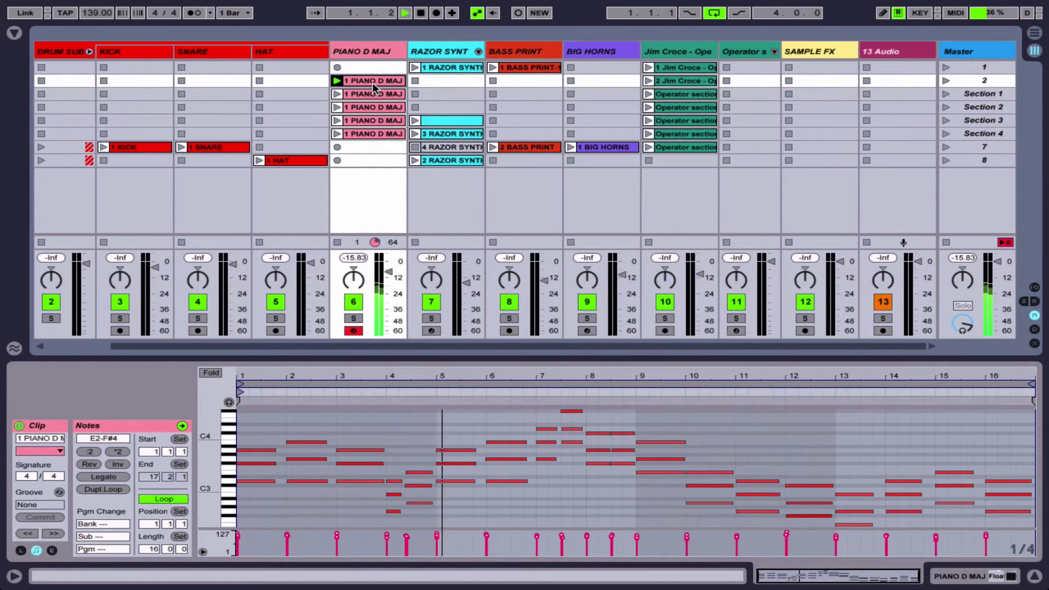
{"action": "key", "text": "space"}
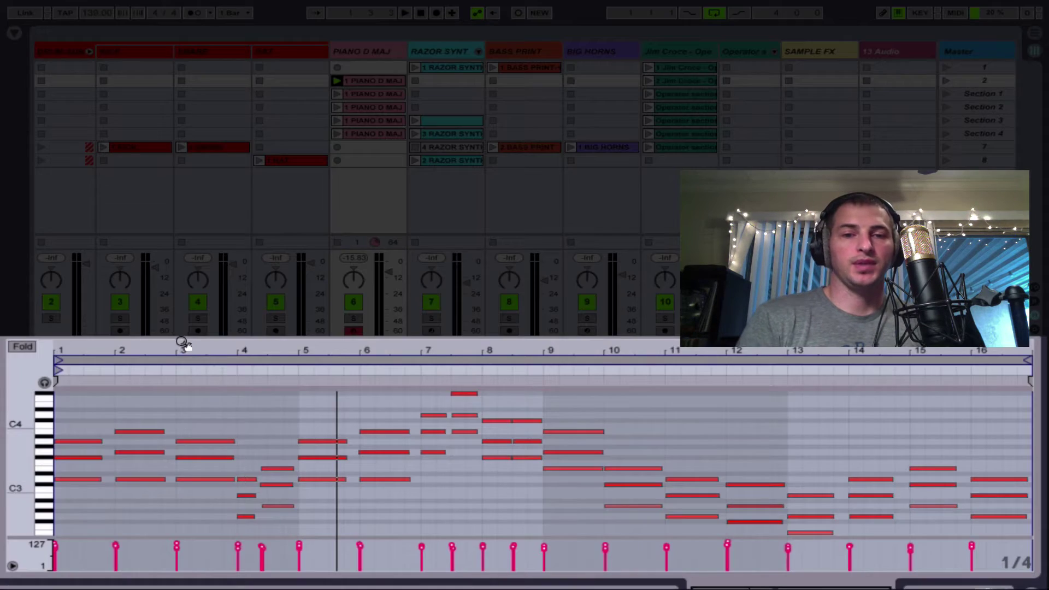
- Examine the chord progression in the piano clip's notes, from bar 1 through bar 7
{"action": "left_click", "coordinate": [77, 481]}
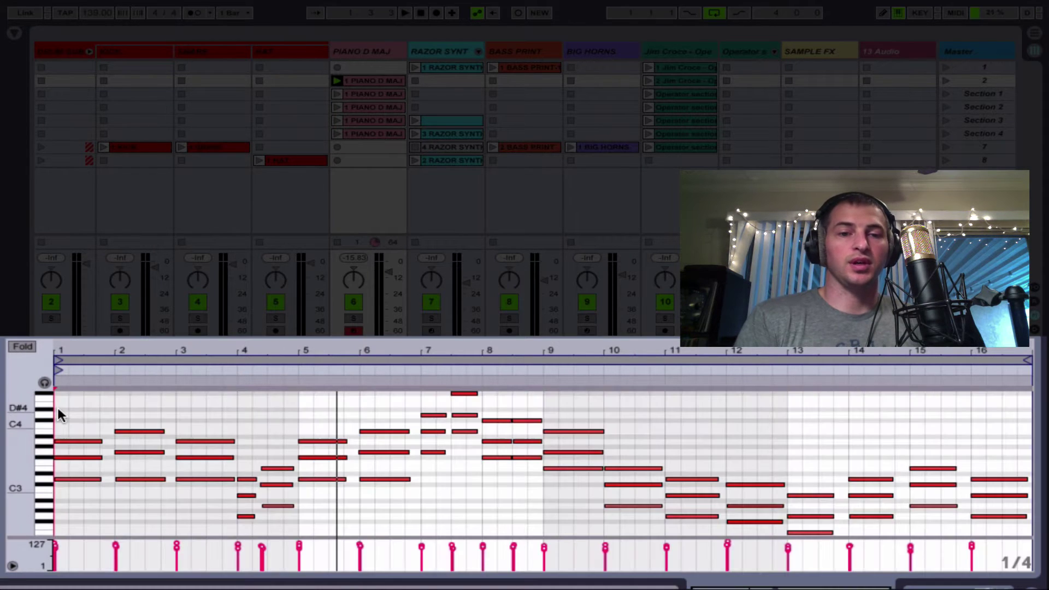
{"action": "mouse_move", "coordinate": [57, 408]}
{"action": "left_mouse_down"}
{"action": "mouse_move", "coordinate": [284, 403]}
{"action": "mouse_move", "coordinate": [302, 418]}
{"action": "mouse_move", "coordinate": [290, 420]}
{"action": "left_mouse_up"}
{"action": "left_click", "coordinate": [284, 404]}
{"action": "left_click", "coordinate": [249, 457]}
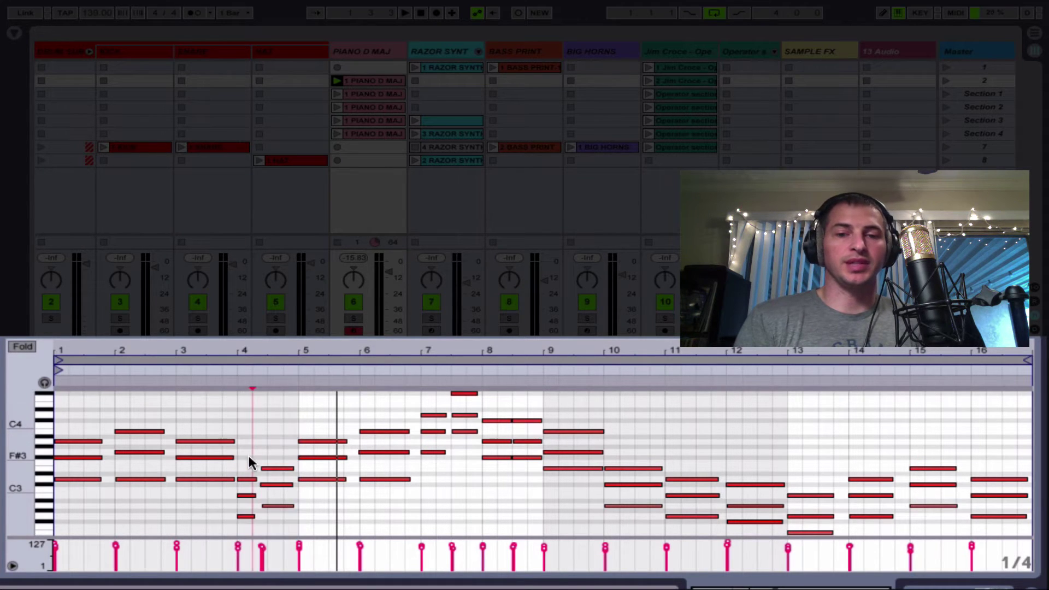
{"action": "left_click_drag", "start_coordinate": [306, 411], "coordinate": [428, 412]}
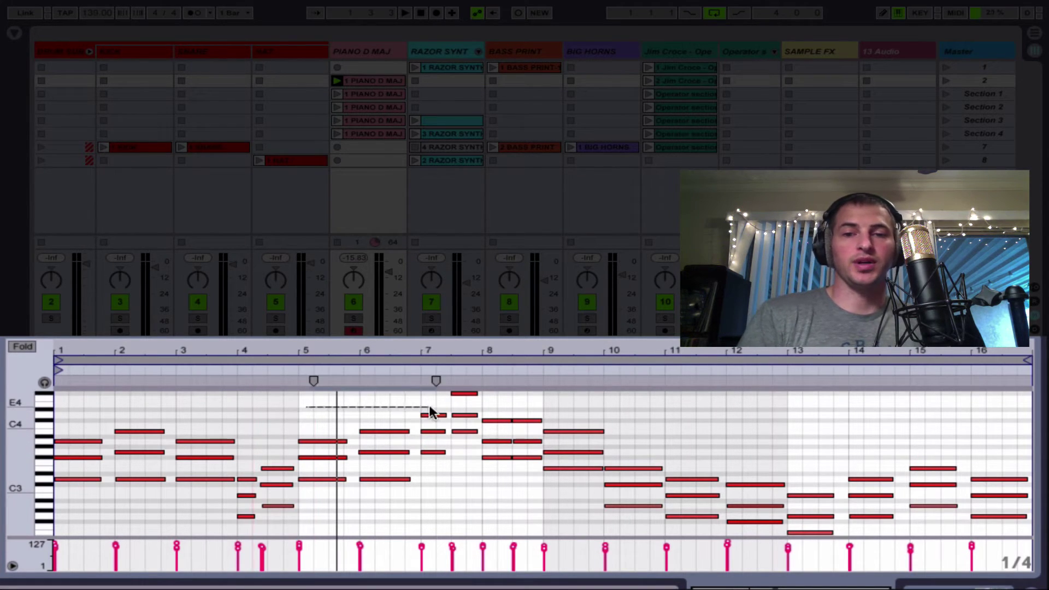
{"action": "left_click", "coordinate": [451, 470]}
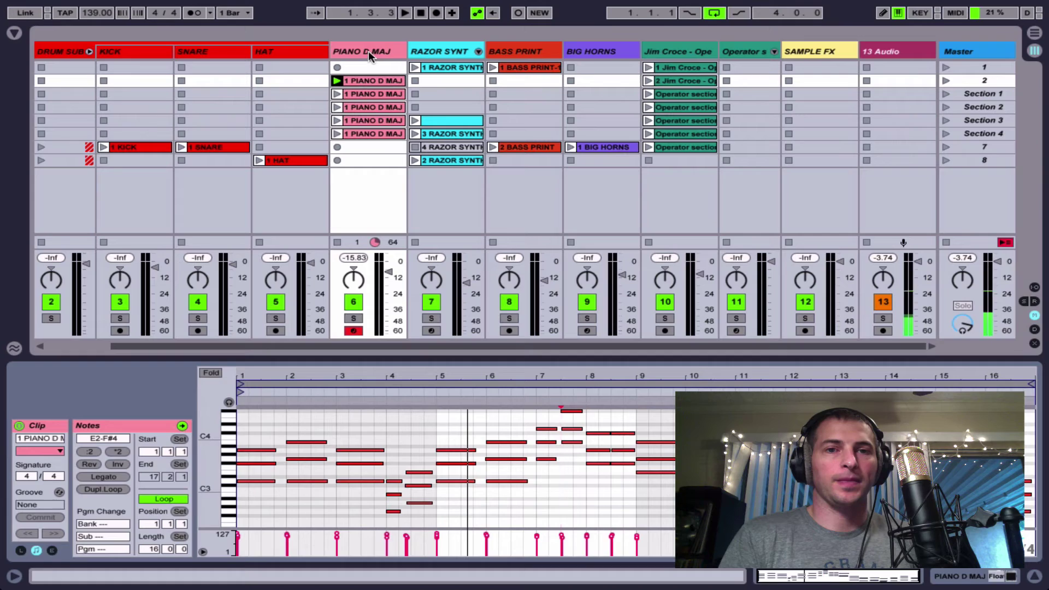
- Reopen FloatKey's floating keyboard from the PIANO D MAJ track's devices and move its window over the clip slots
{"action": "key", "text": "shift+Tab"}
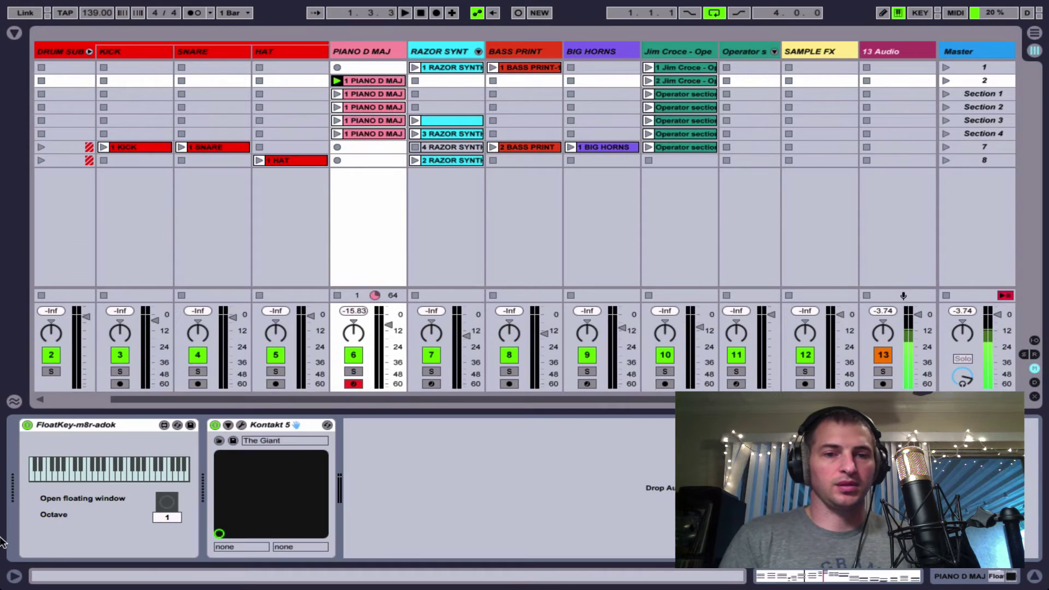
{"action": "left_click", "coordinate": [171, 498]}
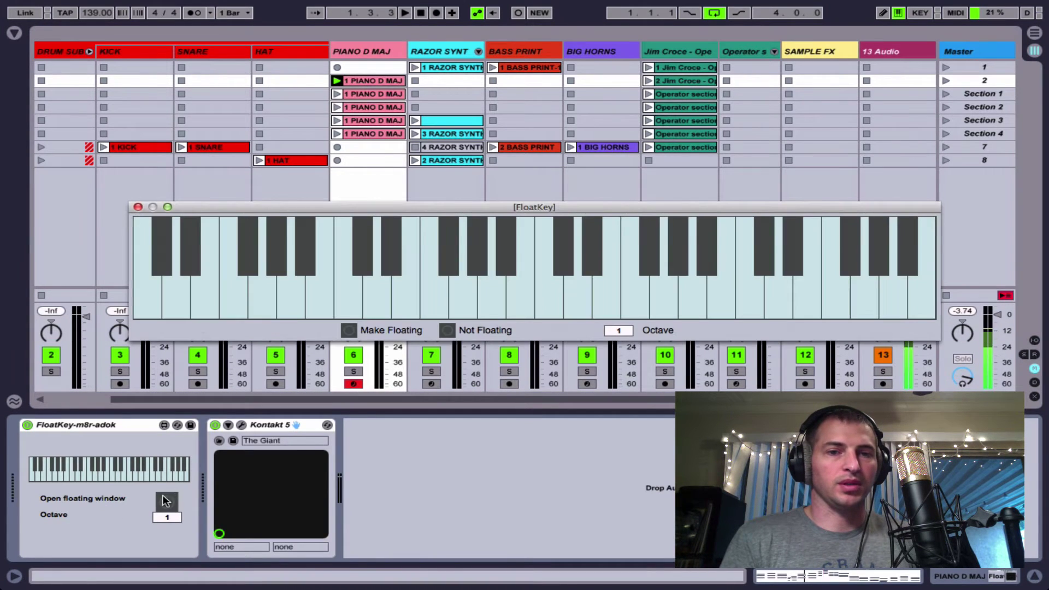
{"action": "left_click_drag", "start_coordinate": [303, 207], "coordinate": [381, 151]}
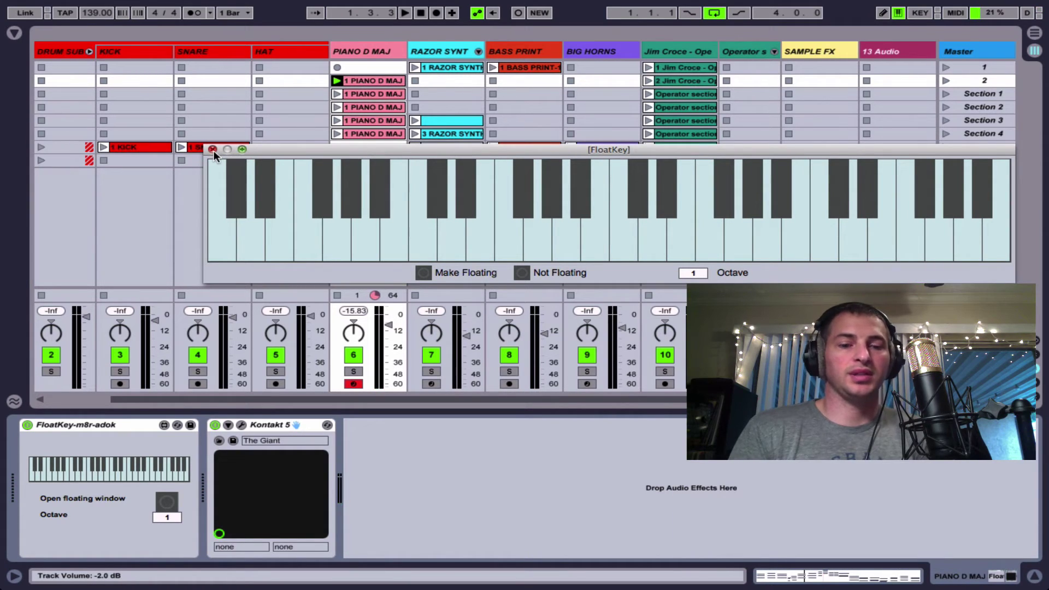
- Examine the PIANO D MAJ clip's notes up to bar 4 and close FloatKey's floating keyboard
{"action": "key", "text": "shift+Tab"}
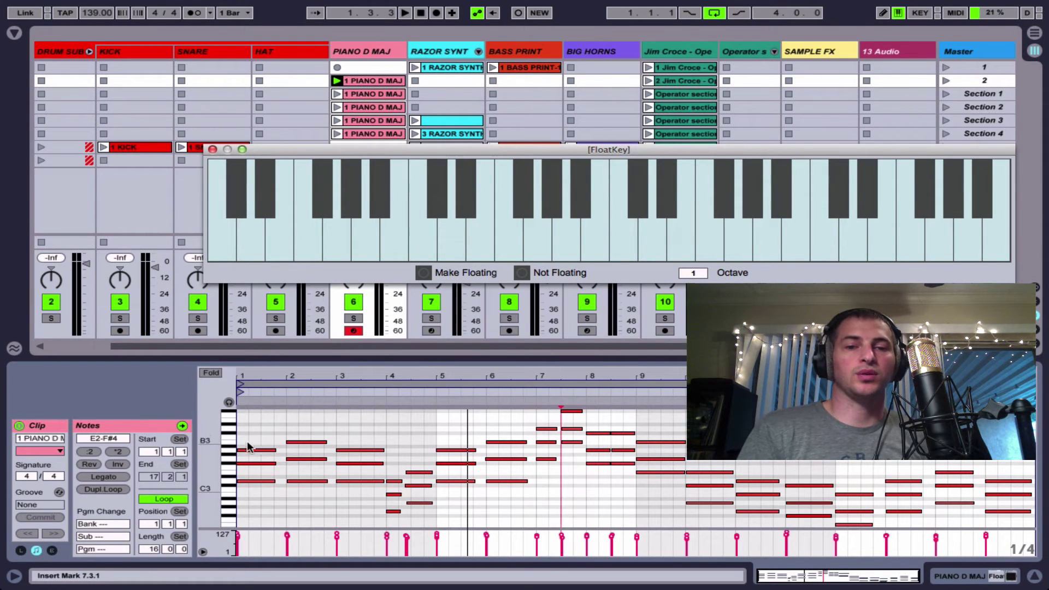
{"action": "left_click", "coordinate": [391, 512]}
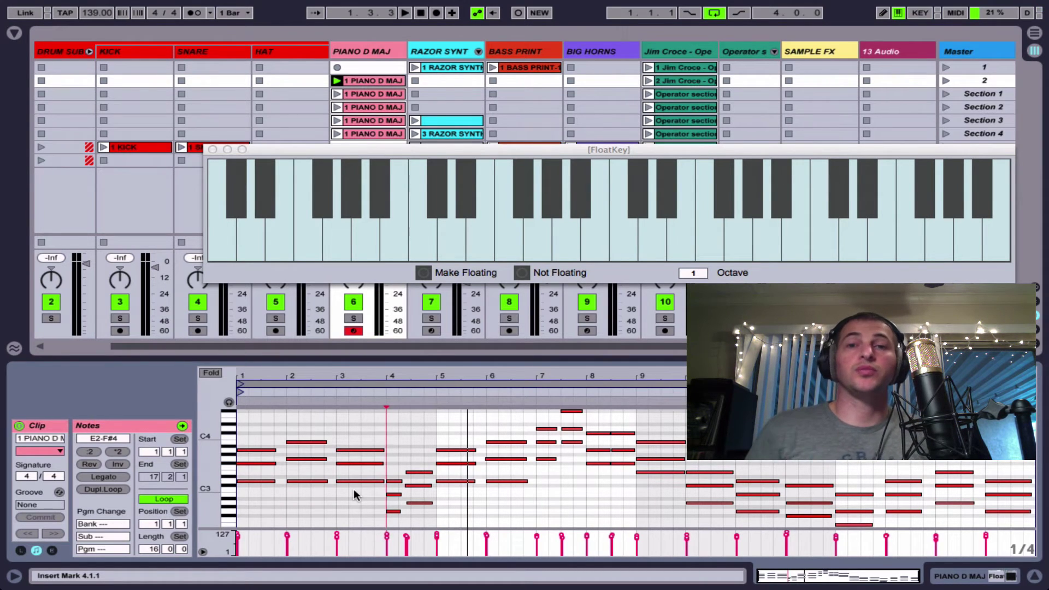
{"action": "left_click", "coordinate": [212, 149]}
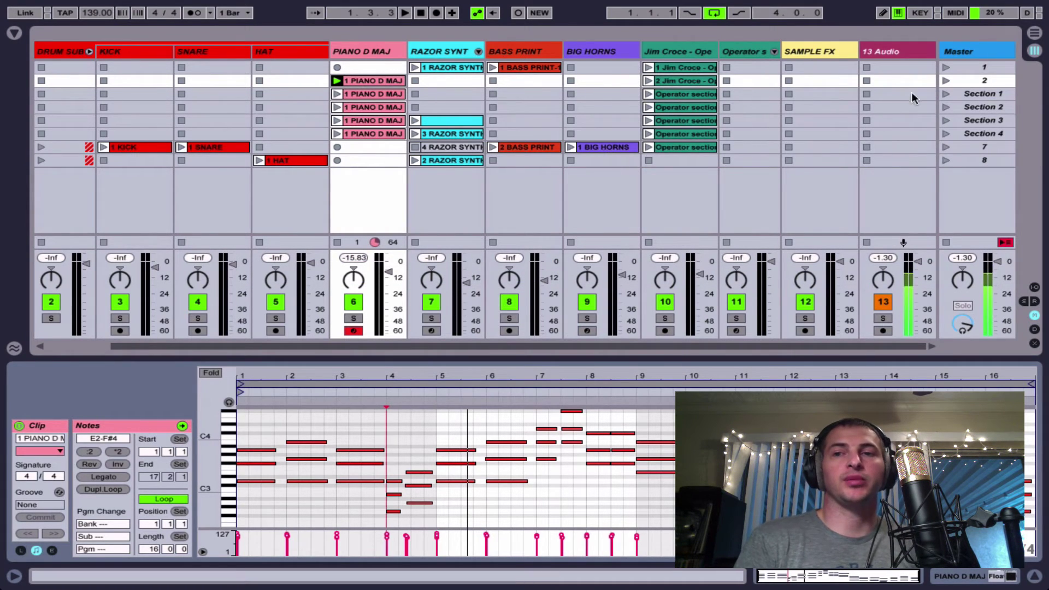
- Review the Section 1 and Section 4 piano loops, the Jim Croce samples of scene 2 and Section 4, and Section 4's RAZOR SYNTH clip
{"action": "left_click", "coordinate": [963, 96]}
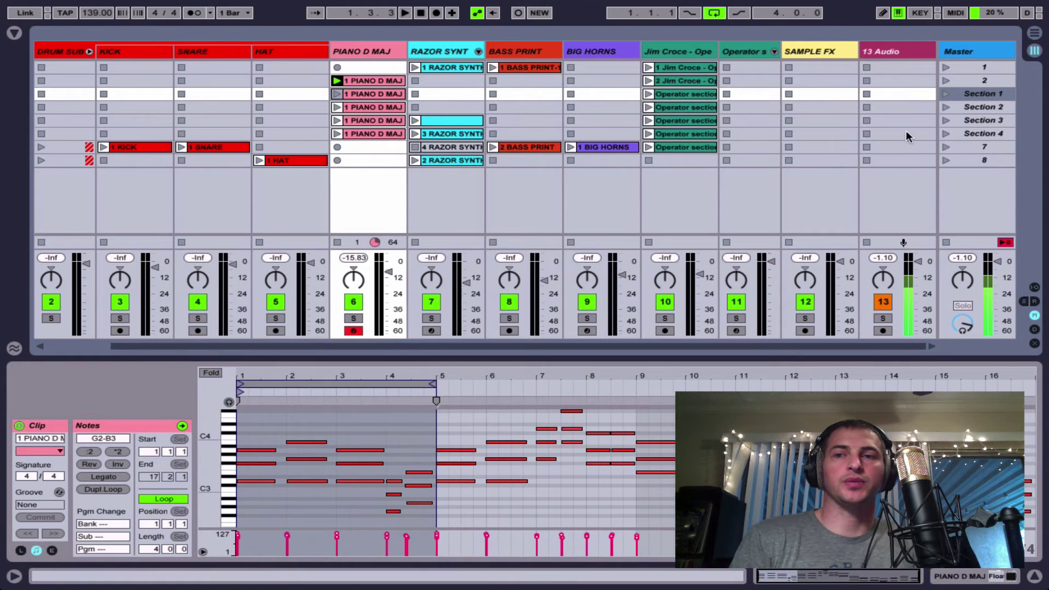
{"action": "left_click", "coordinate": [977, 134]}
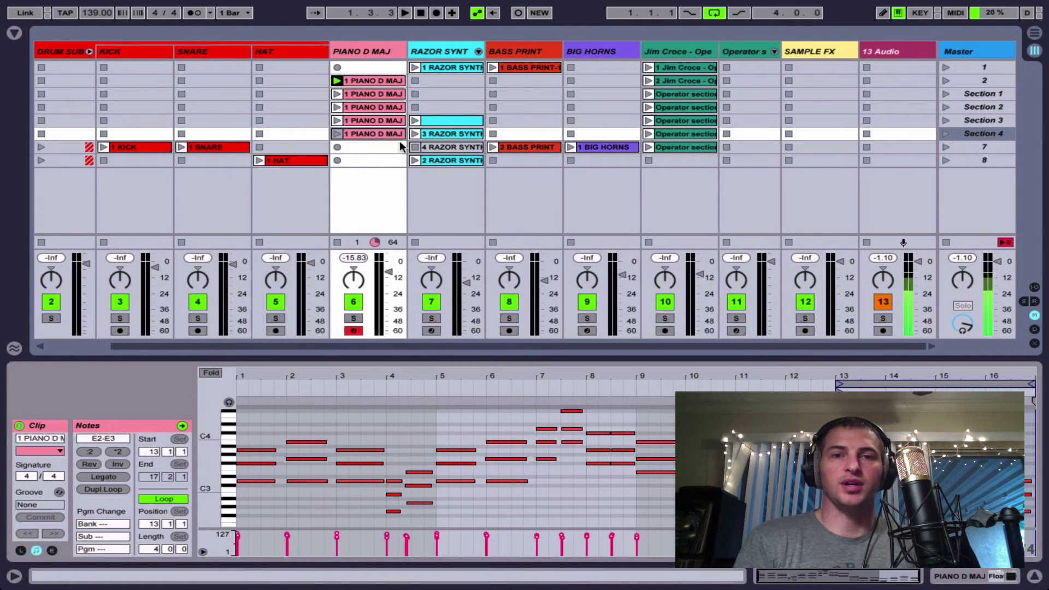
{"action": "left_click", "coordinate": [666, 81]}
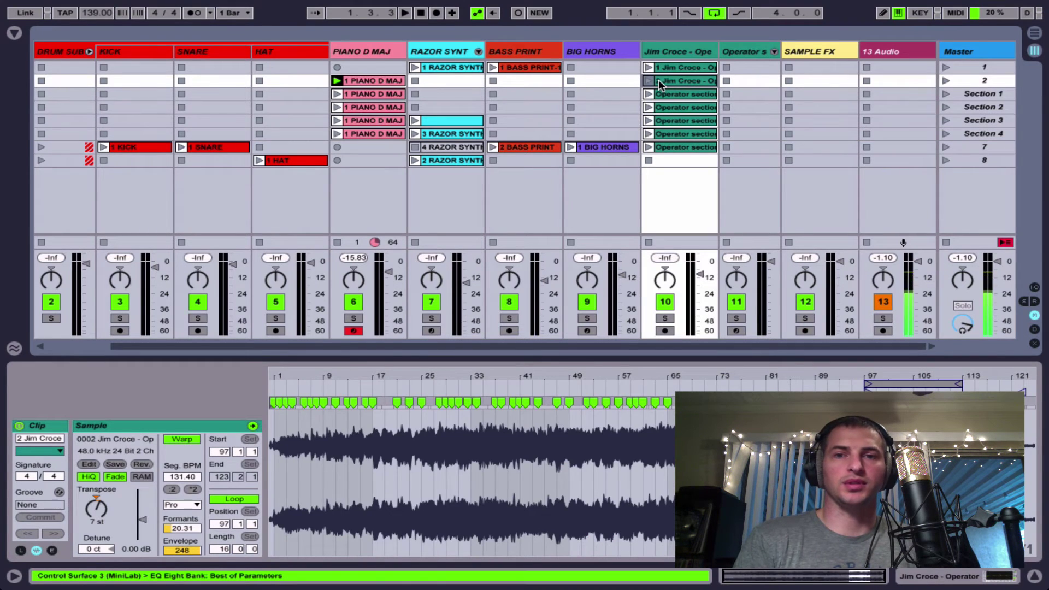
{"action": "left_click", "coordinate": [669, 134]}
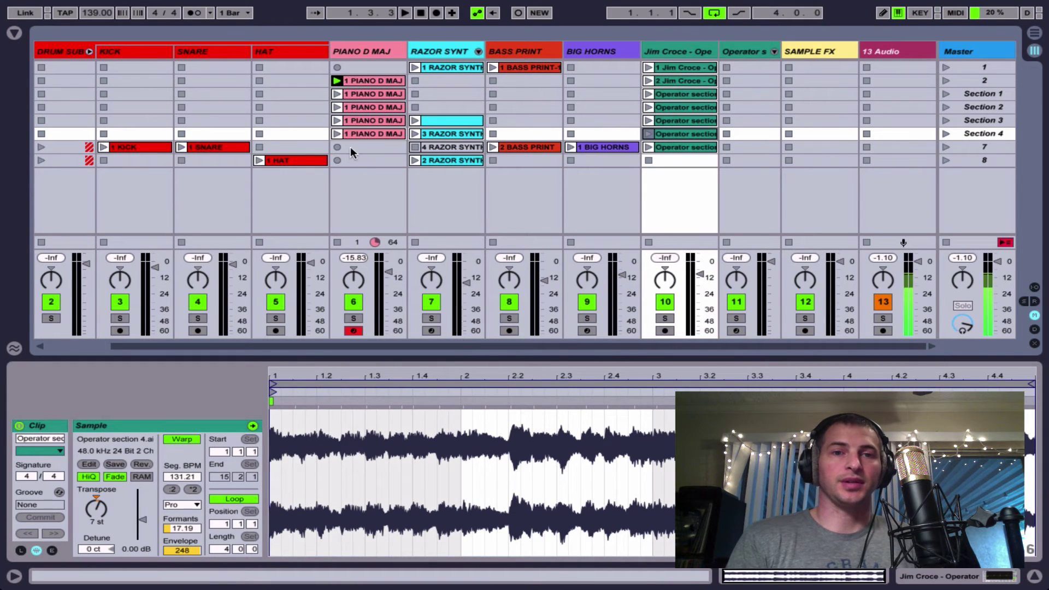
{"action": "left_click", "coordinate": [466, 134]}
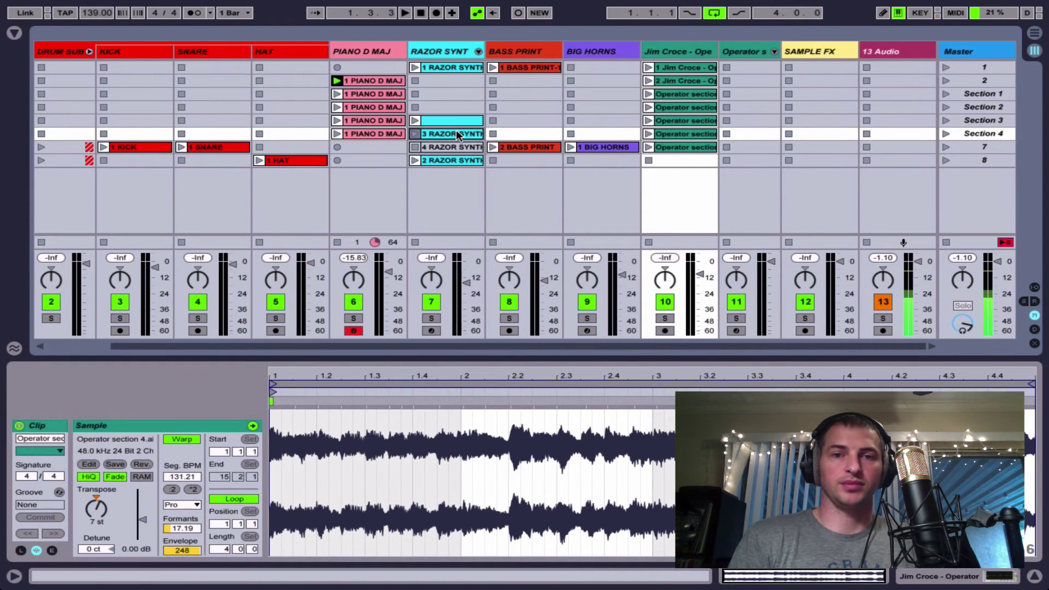
- Play back the Section 4 scene with the 13 Audio track deactivated, and reactivate that track after listening
{"action": "left_click", "coordinate": [947, 134]}
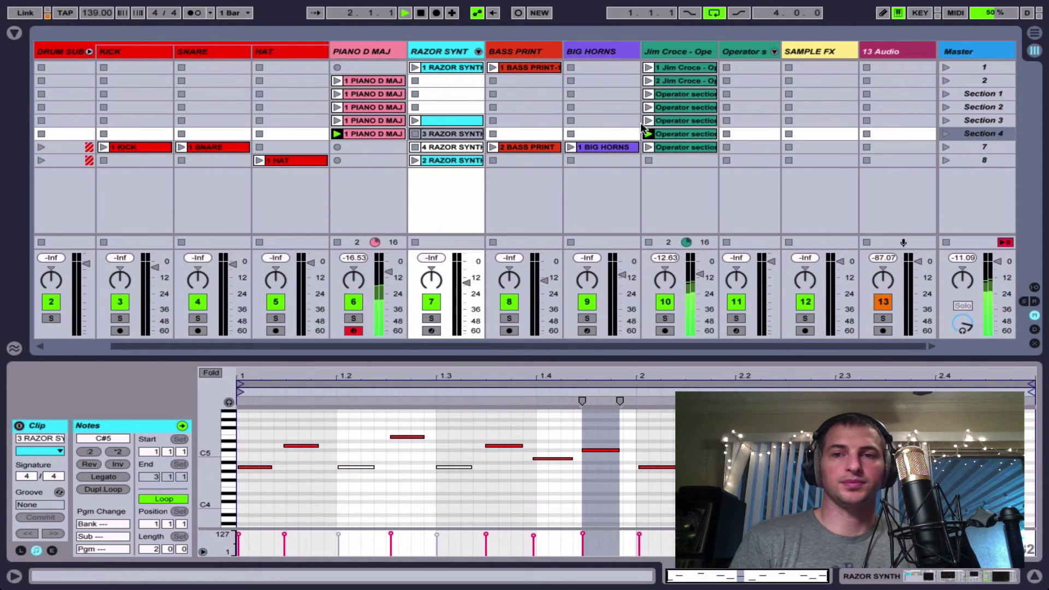
{"action": "left_click", "coordinate": [882, 302]}
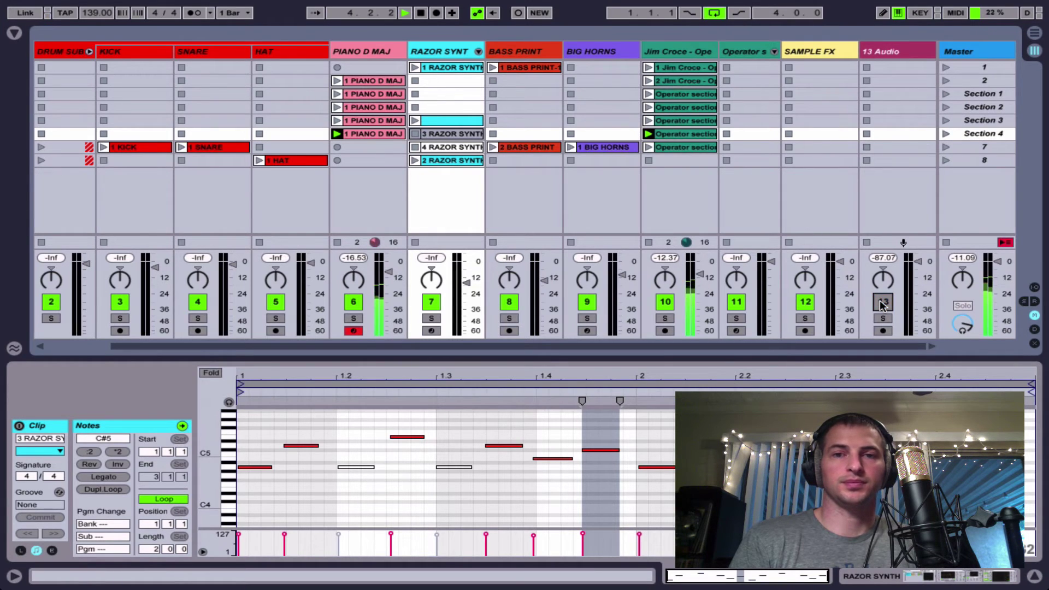
{"action": "left_click", "coordinate": [882, 303]}
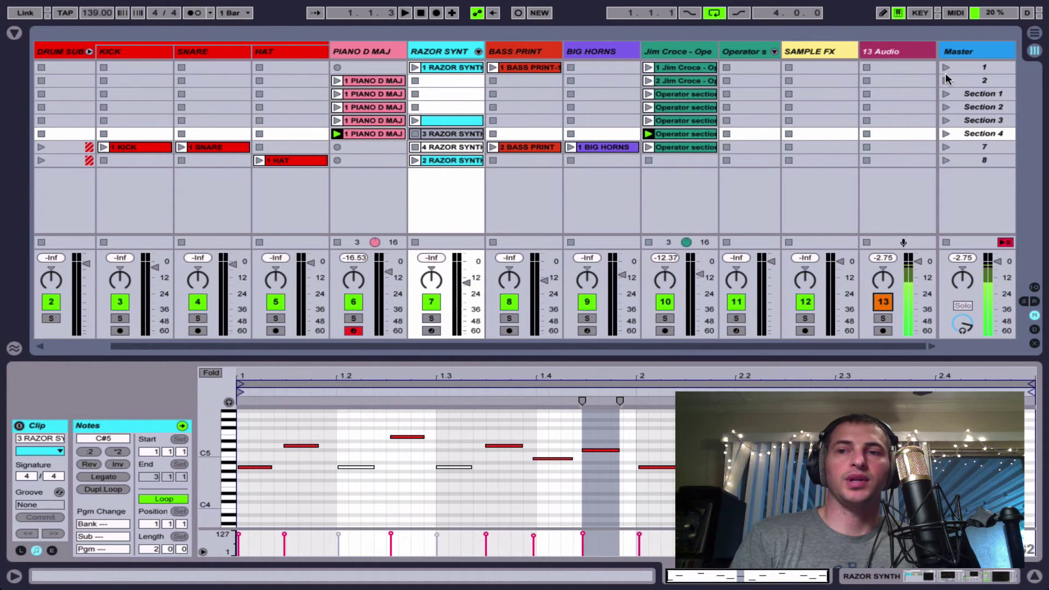
- Inspect scene 7's clips one by one: RAZOR SYNTH, Jim Croce, BIG HORNS, BASS PRINT, SNARE and KICK
{"action": "left_click", "coordinate": [972, 149]}
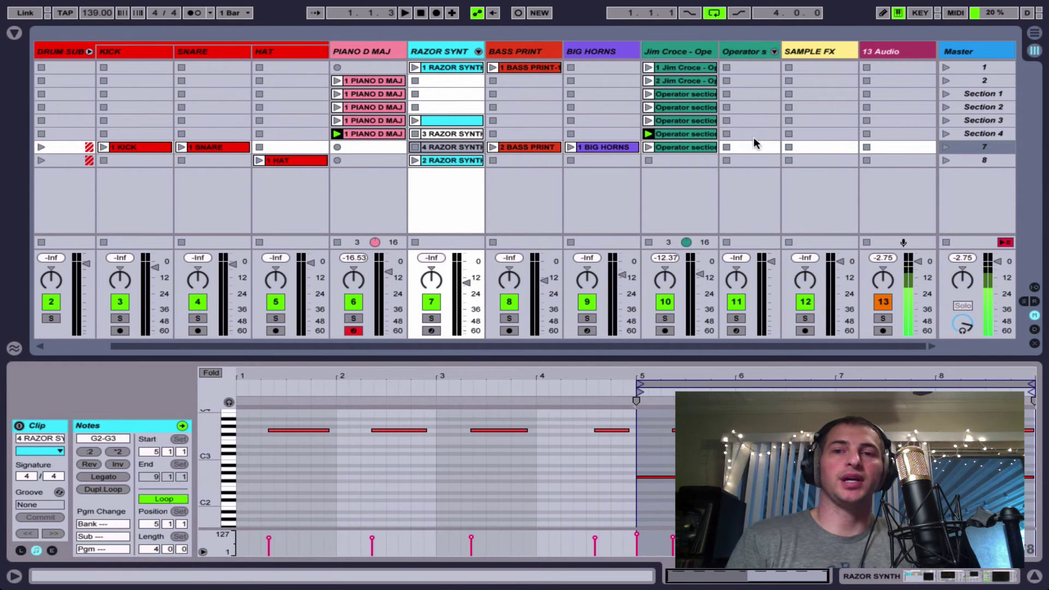
{"action": "left_click", "coordinate": [682, 148]}
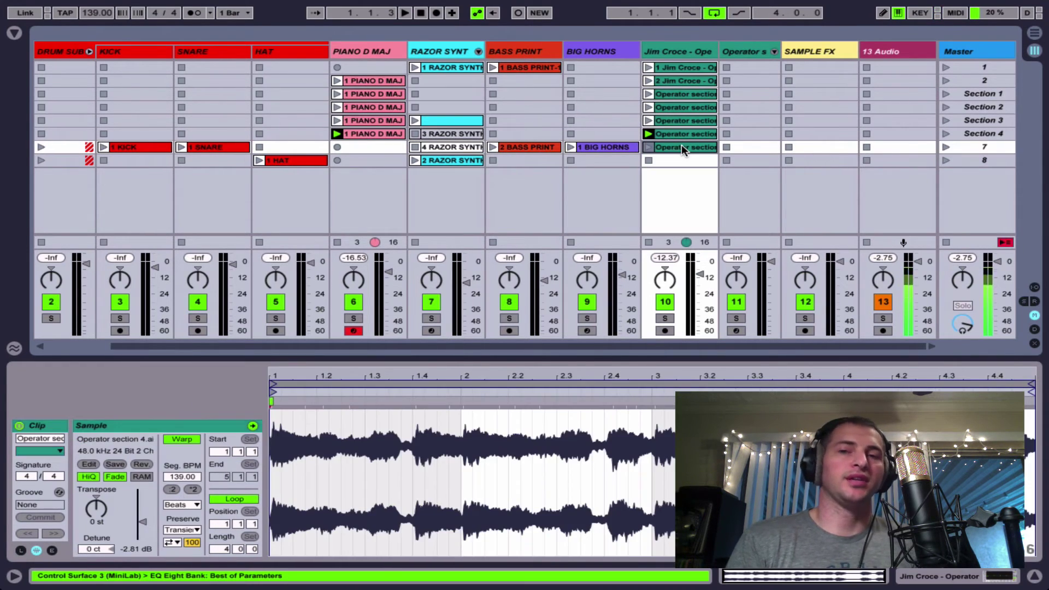
{"action": "left_click", "coordinate": [610, 148]}
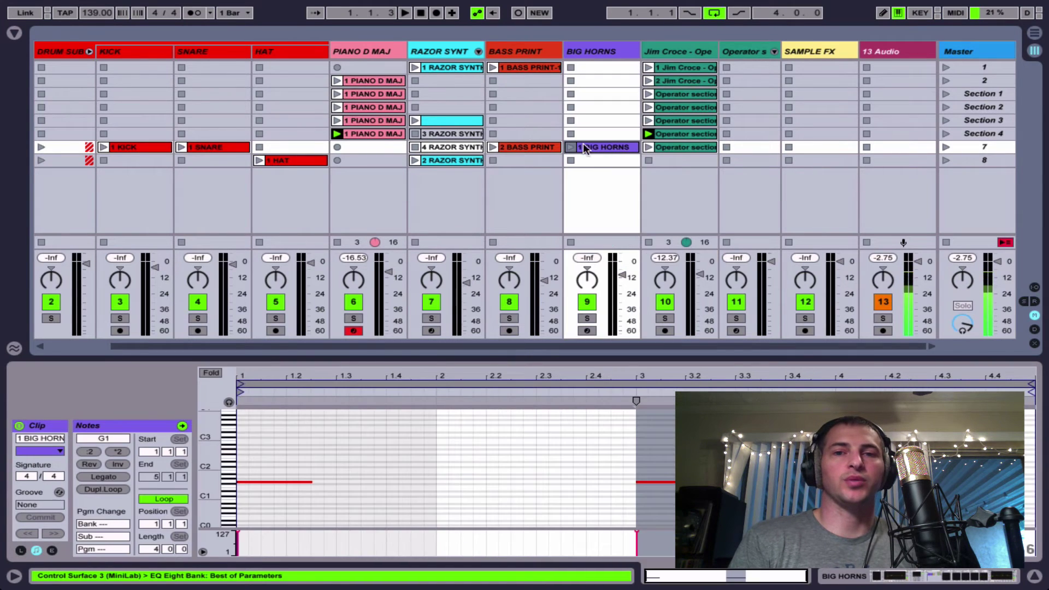
{"action": "left_click", "coordinate": [513, 147]}
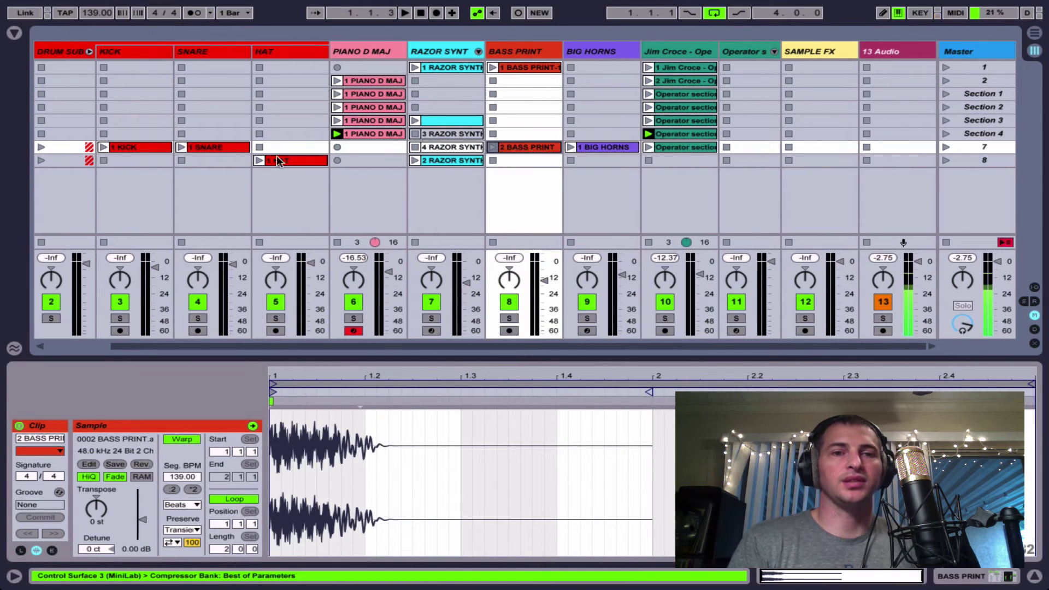
{"action": "left_click", "coordinate": [213, 148]}
{"action": "left_click", "coordinate": [129, 148]}
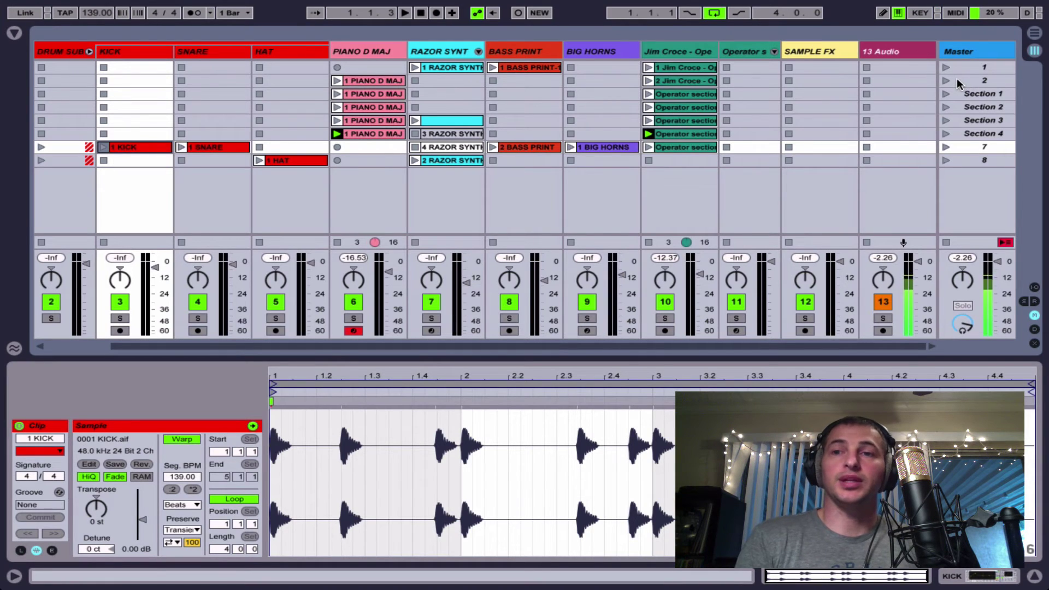
- Play back scene 2 followed by scene 7 to compare the original part with the remixed drop, and stop playback
{"action": "left_click", "coordinate": [957, 82]}
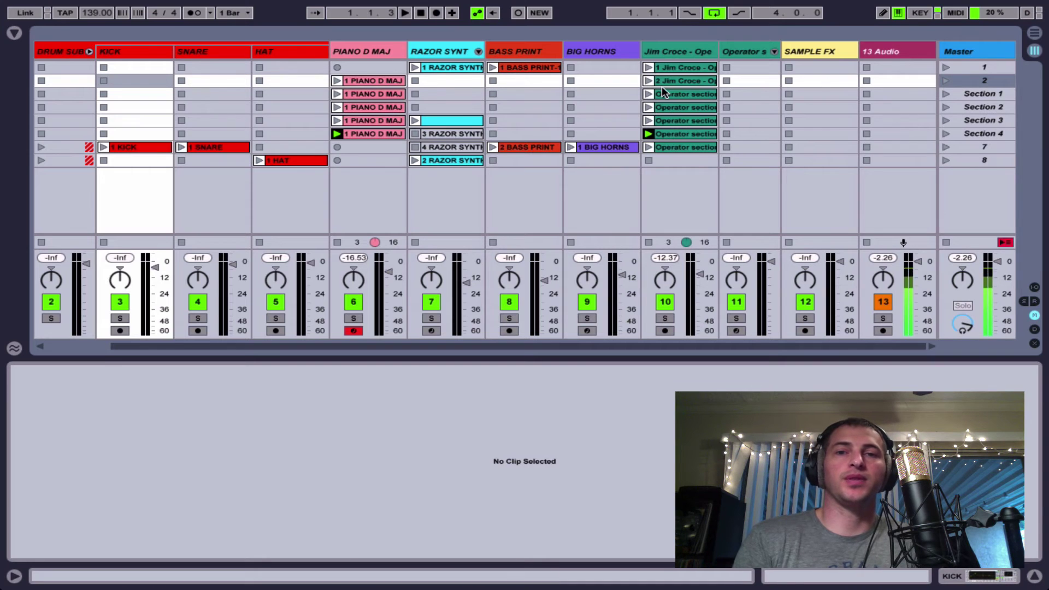
{"action": "left_click", "coordinate": [982, 136]}
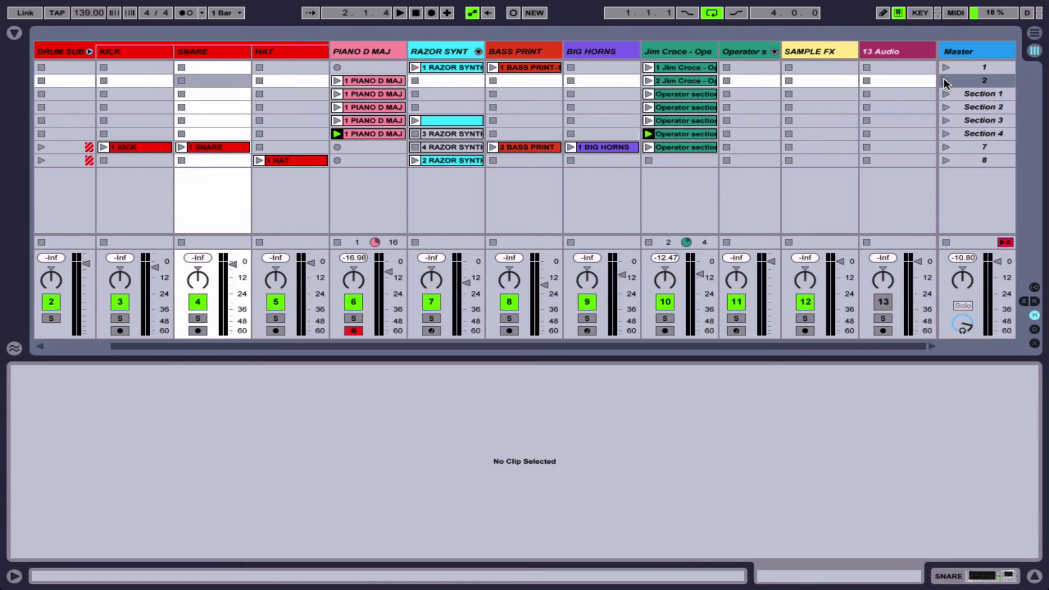
{"action": "left_click", "coordinate": [946, 81]}
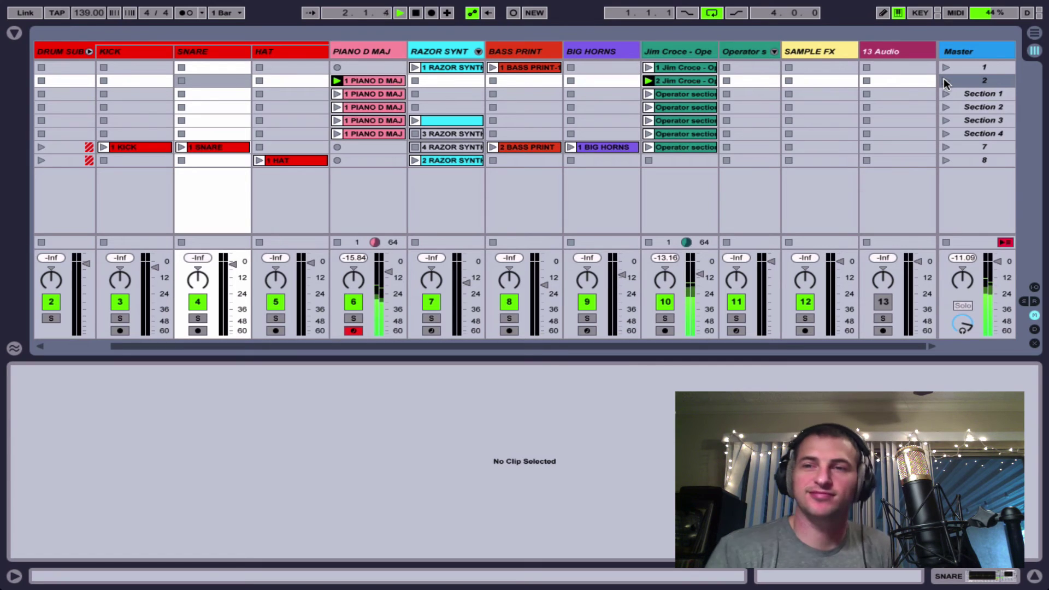
{"action": "left_click", "coordinate": [945, 148]}
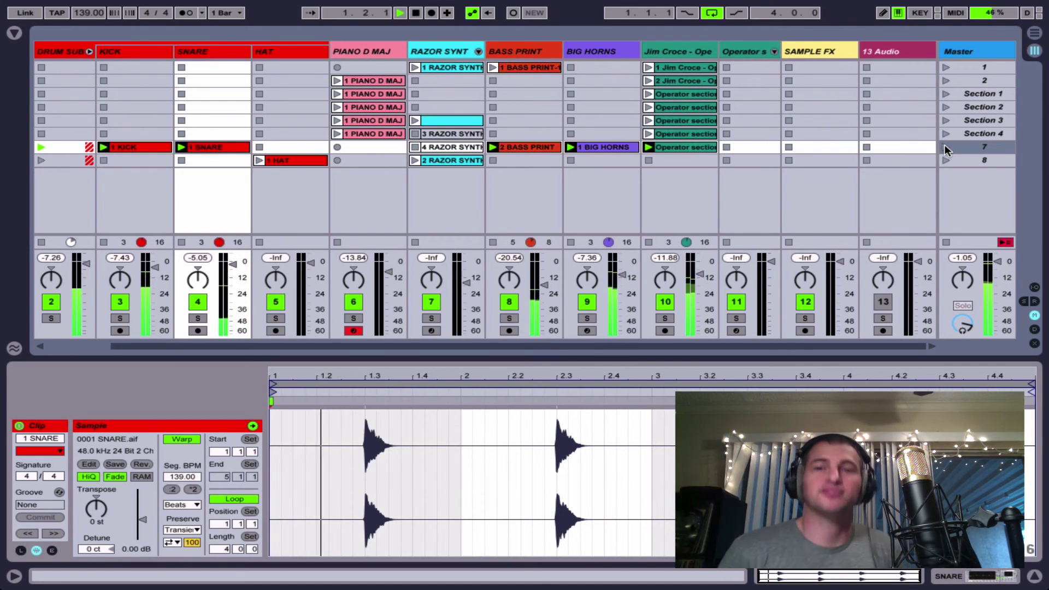
{"action": "key", "text": "space"}
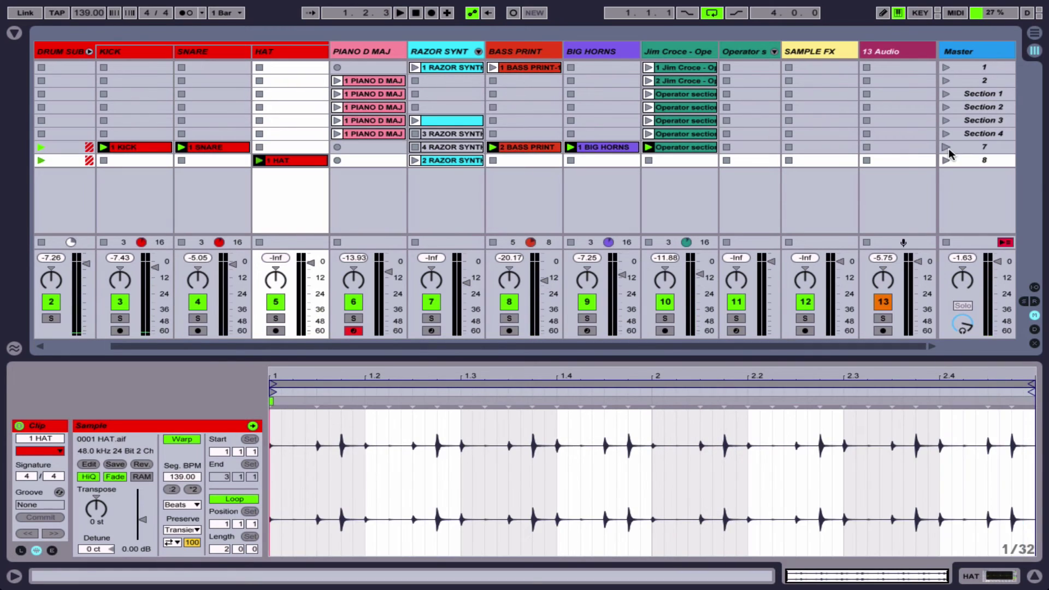
- Go through scene 7's layers again, from the chopped sample and horns to the bass print, snare and kick
{"action": "left_click", "coordinate": [959, 149]}
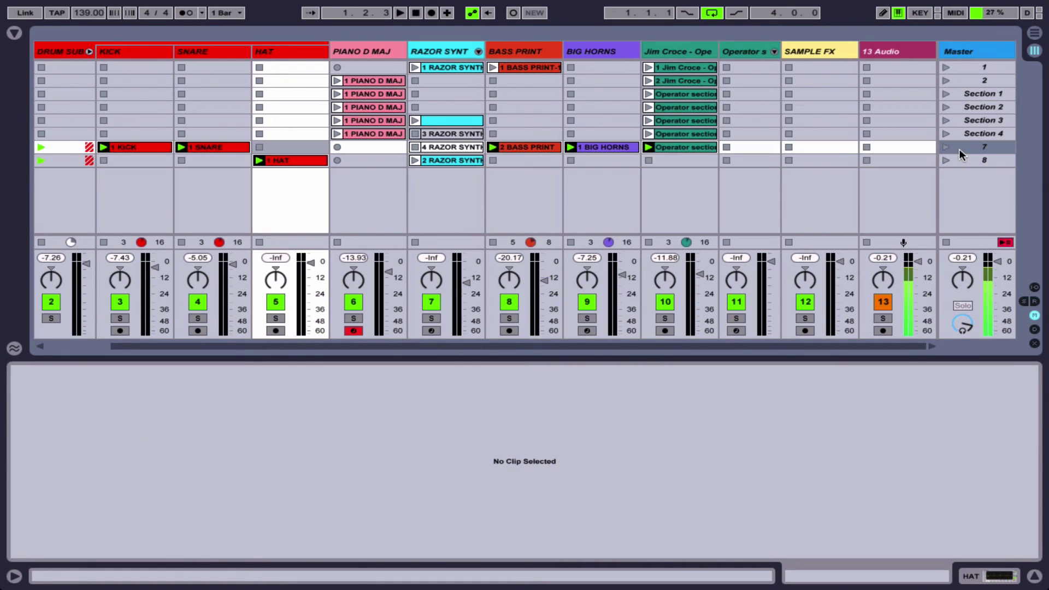
{"action": "left_click", "coordinate": [684, 149]}
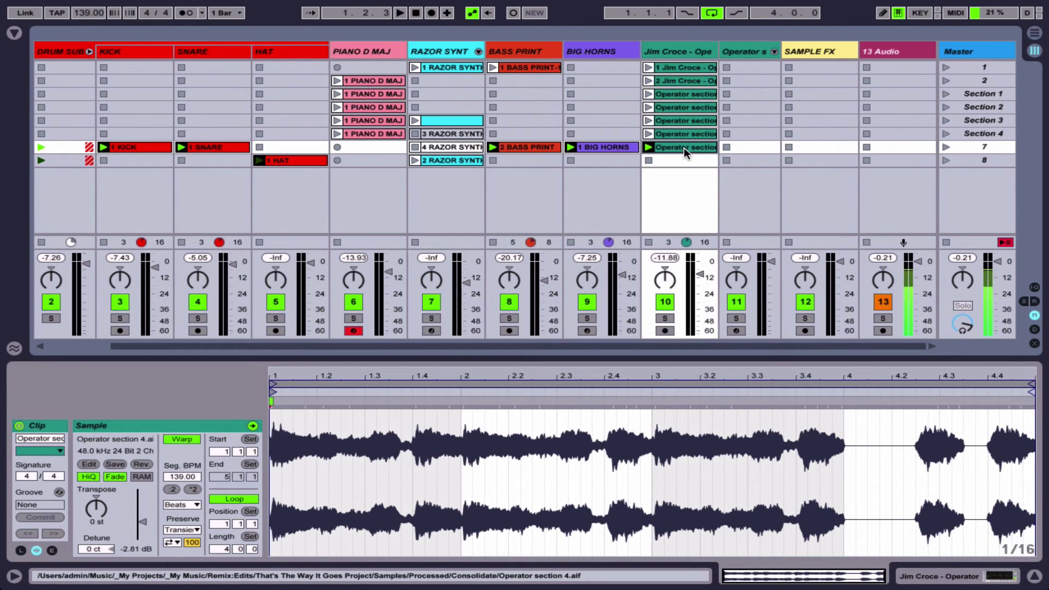
{"action": "left_click", "coordinate": [606, 146]}
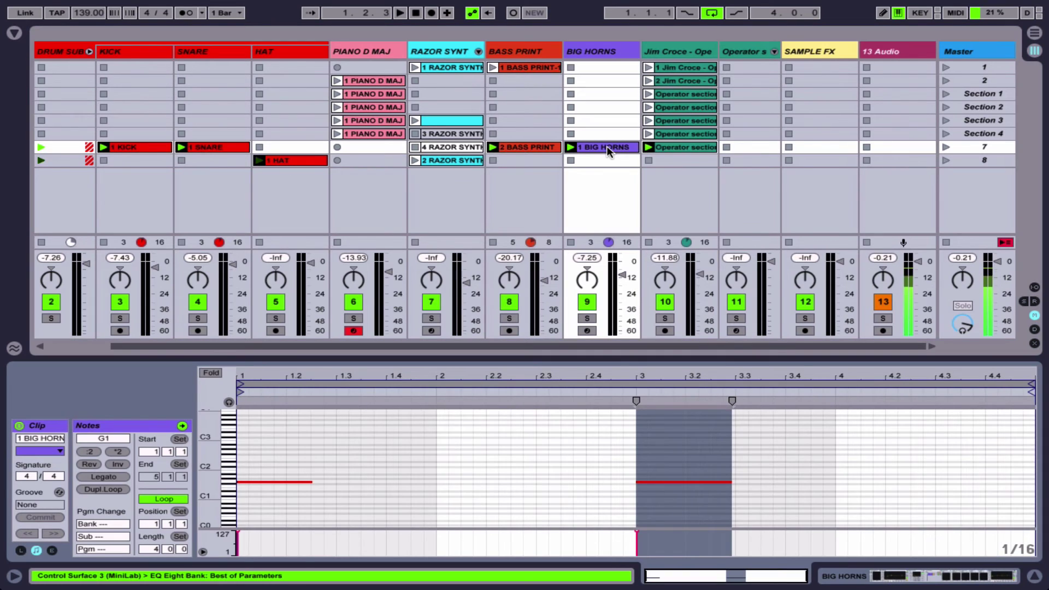
{"action": "left_click", "coordinate": [520, 146]}
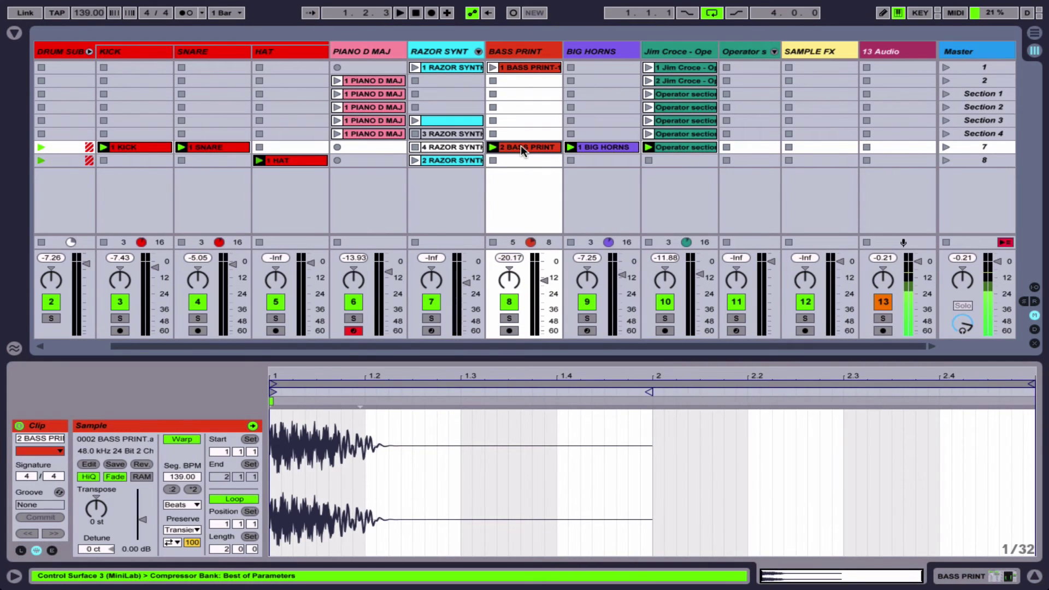
{"action": "left_click", "coordinate": [222, 147]}
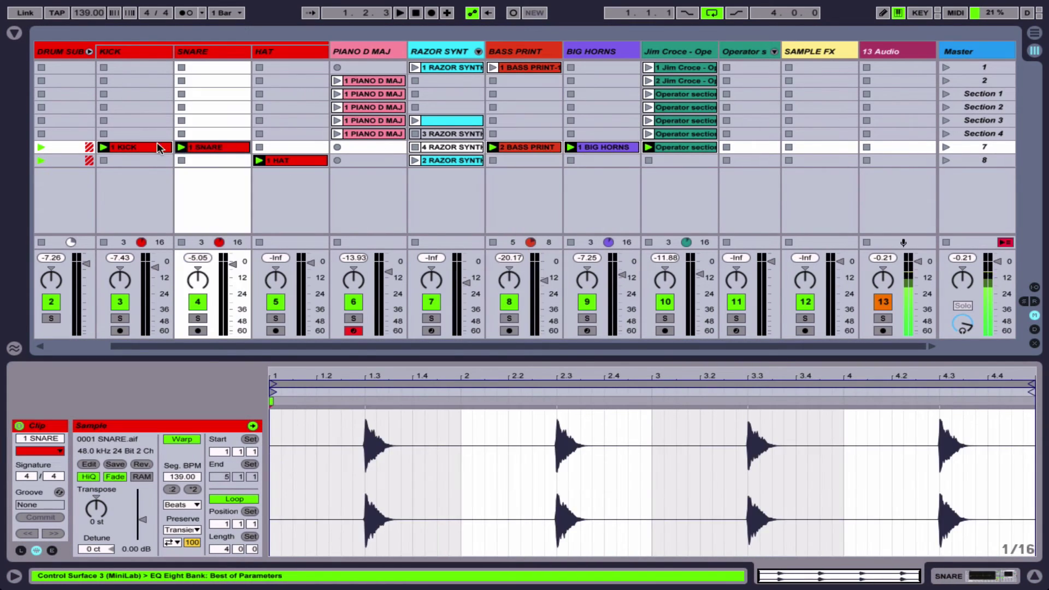
{"action": "left_click", "coordinate": [130, 145]}
{"action": "left_click", "coordinate": [212, 146]}
- Compare scene 7's chopped Jim Croce clip with its uncut samples in Section 3 and Section 4
{"action": "left_click", "coordinate": [686, 145]}
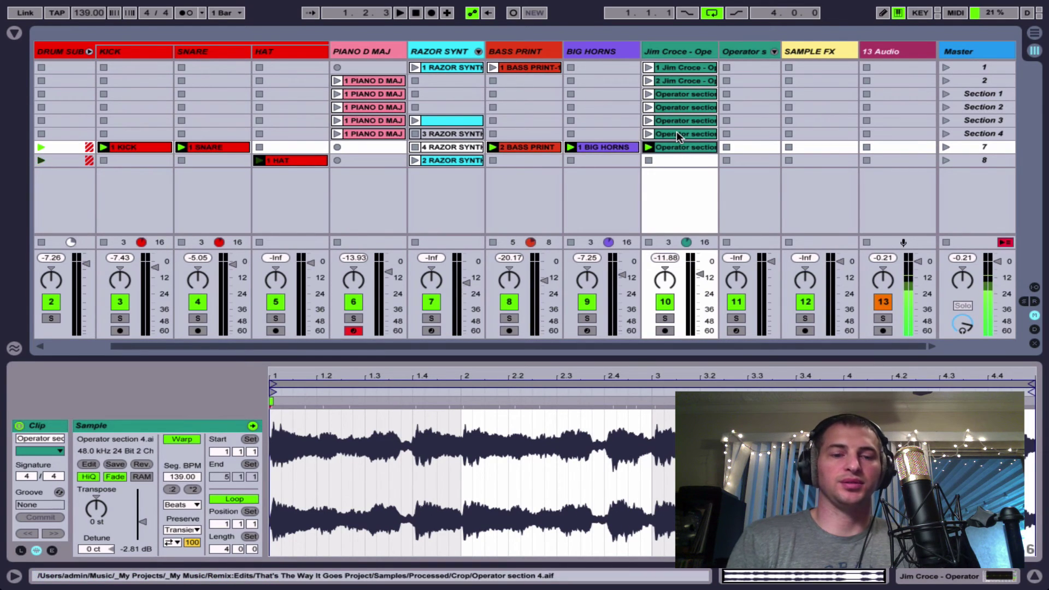
{"action": "left_click", "coordinate": [677, 134]}
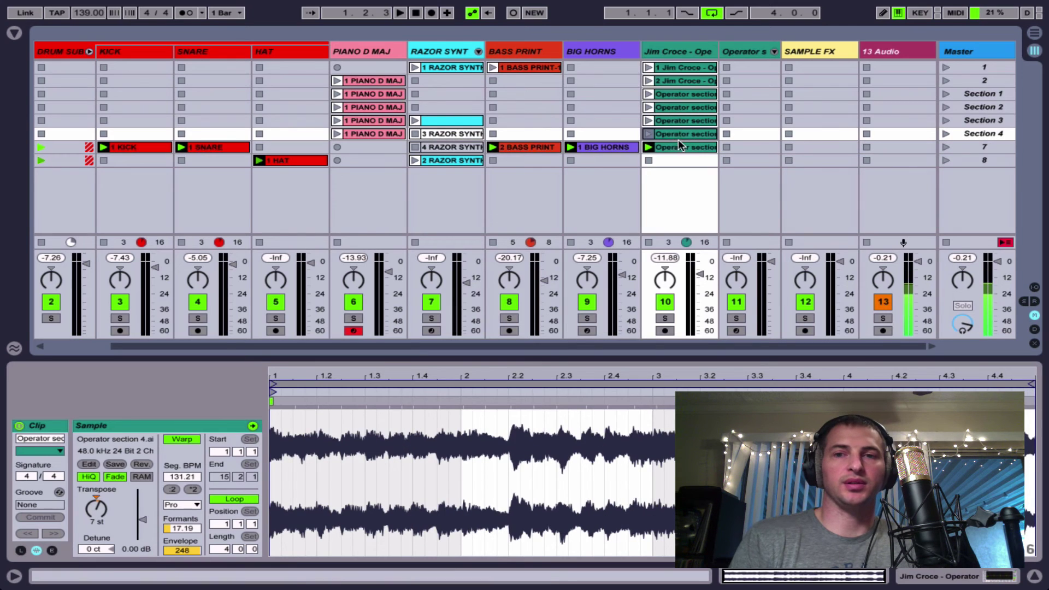
{"action": "left_click", "coordinate": [676, 119]}
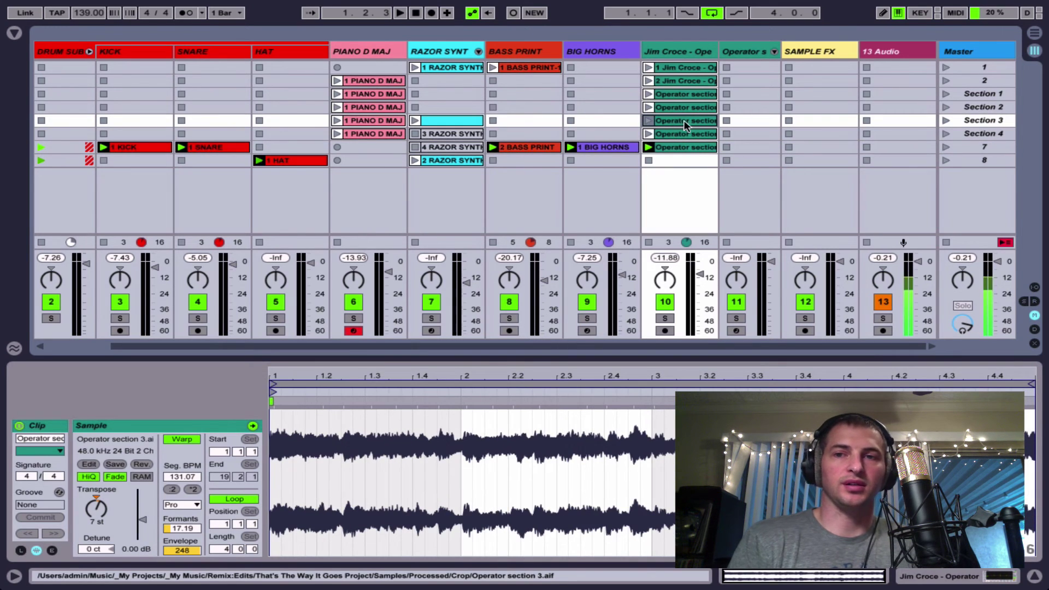
{"action": "left_click", "coordinate": [679, 134]}
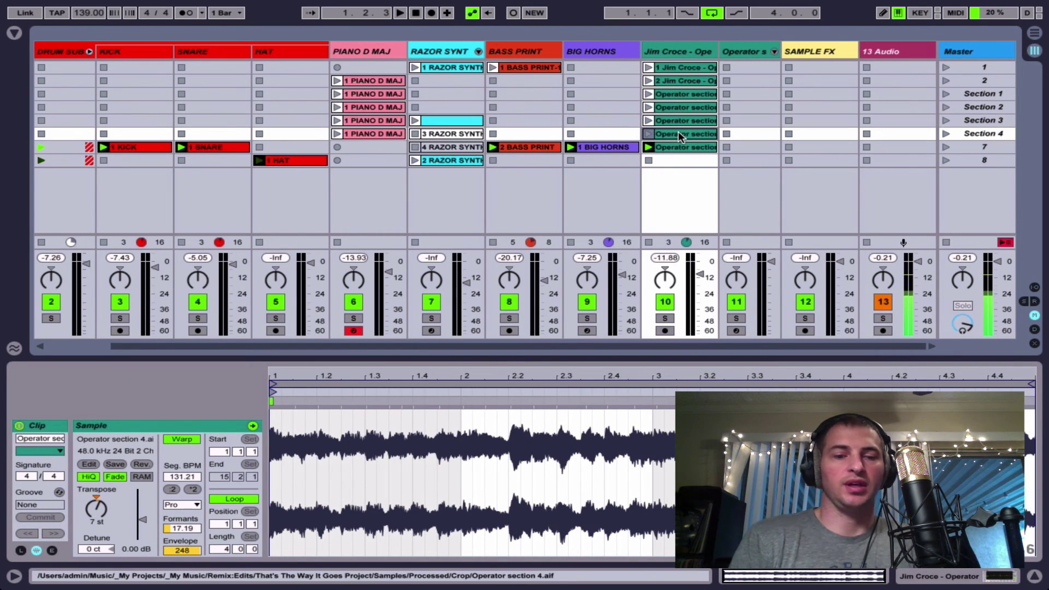
- View the chopped Jim Croce clip in the Arrangement, place the insert marker at its end at bar 5, and return to the Session
{"action": "key", "text": "Tab"}
{"action": "scroll", "coordinate": [504, 172], "scroll_direction": "up", "scroll_amount": 3}
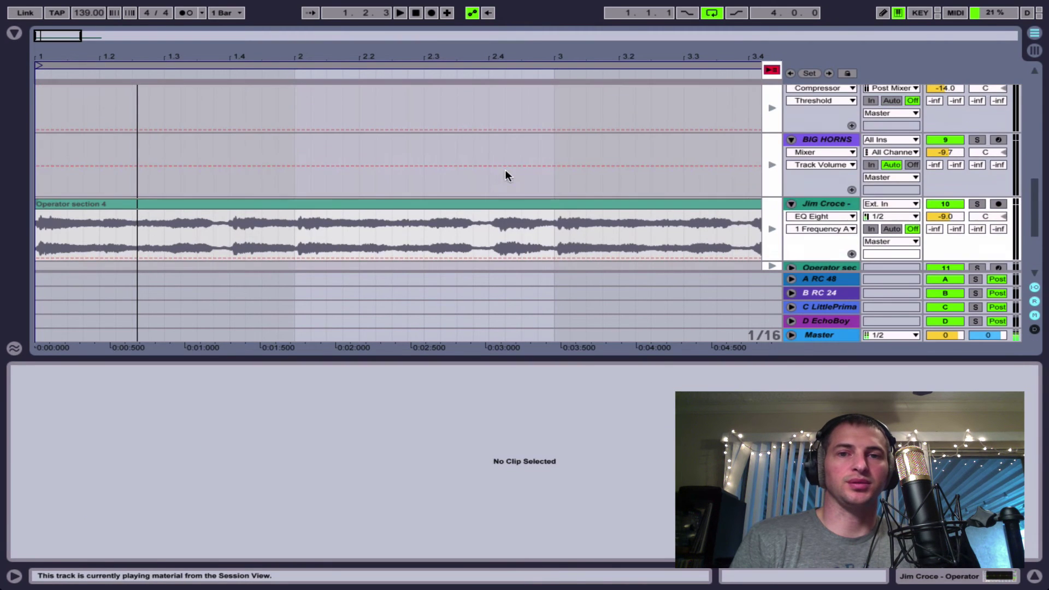
{"action": "left_click_drag", "start_coordinate": [358, 62], "coordinate": [358, 34]}
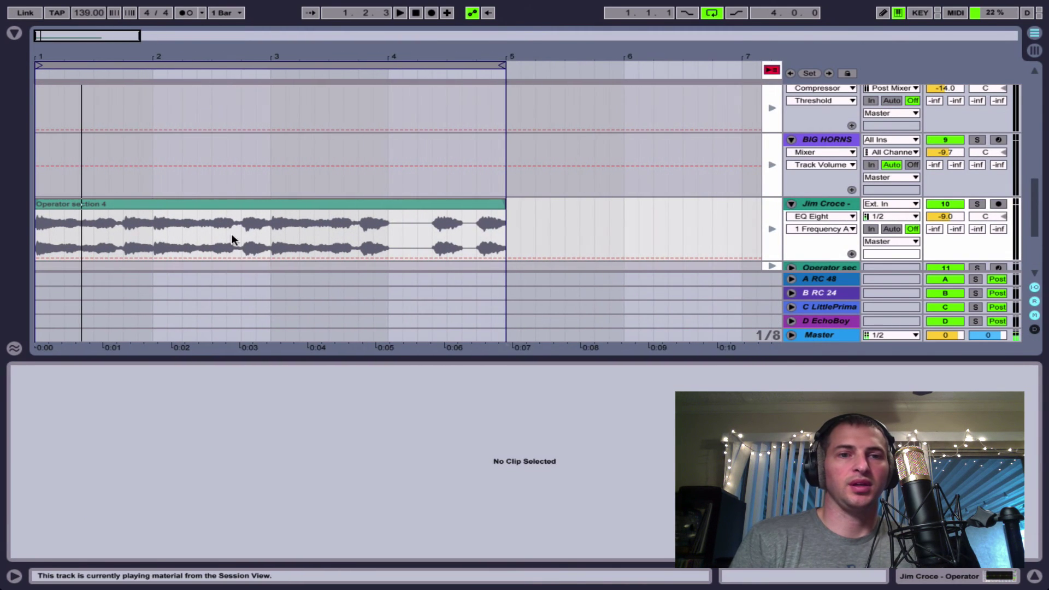
{"action": "key", "text": "shift+Tab"}
{"action": "key", "text": "shift+Tab"}
{"action": "left_click", "coordinate": [508, 233]}
{"action": "key", "text": "Tab"}
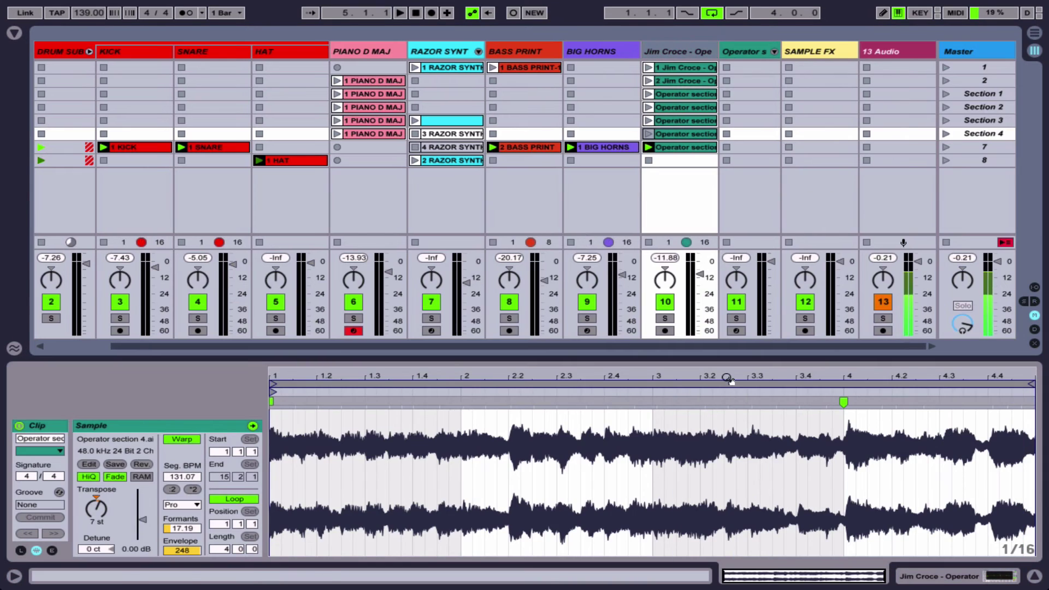
- Loop one bar from bar 4 in Section 4's Jim Croce clip and place the clip at bar 1 of the Arrangement's Jim Croce track
{"action": "left_click_drag", "start_coordinate": [271, 384], "coordinate": [844, 370]}
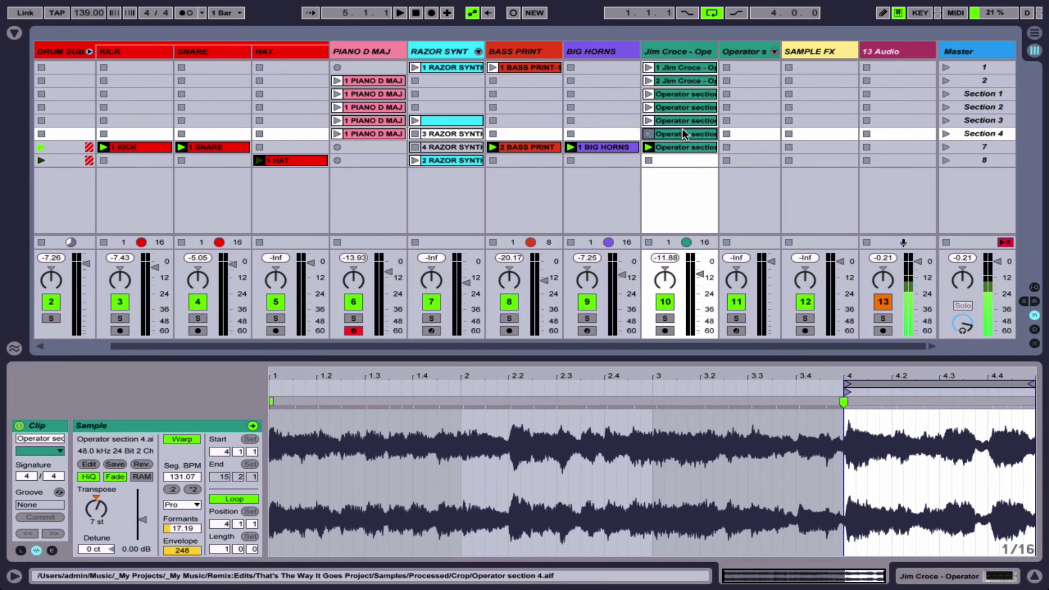
{"action": "key", "text": "Tab"}
{"action": "left_click_drag", "start_coordinate": [682, 134], "coordinate": [39, 215]}
{"action": "left_click", "coordinate": [771, 69]}
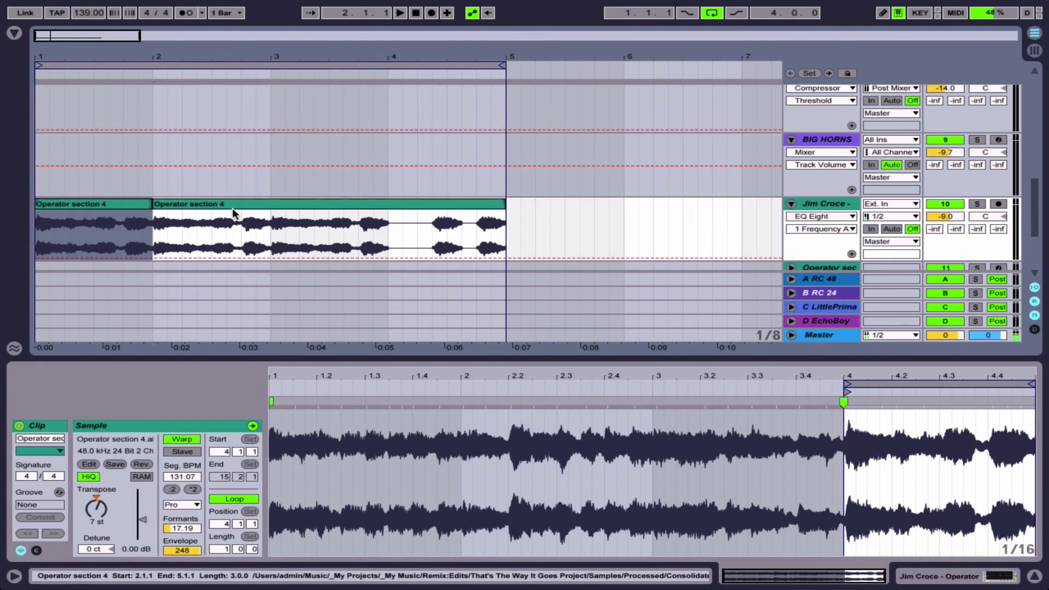
- Delete the old clip spanning bars 2 to 4 of the Jim Croce track and play the new one-bar clip
{"action": "key", "text": "Delete"}
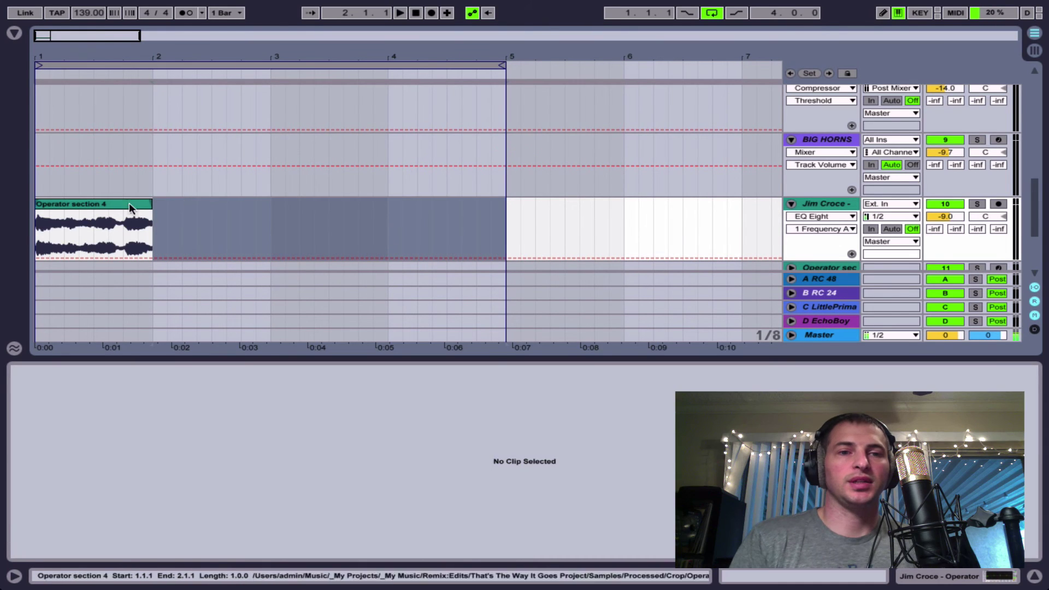
{"action": "left_click", "coordinate": [87, 205]}
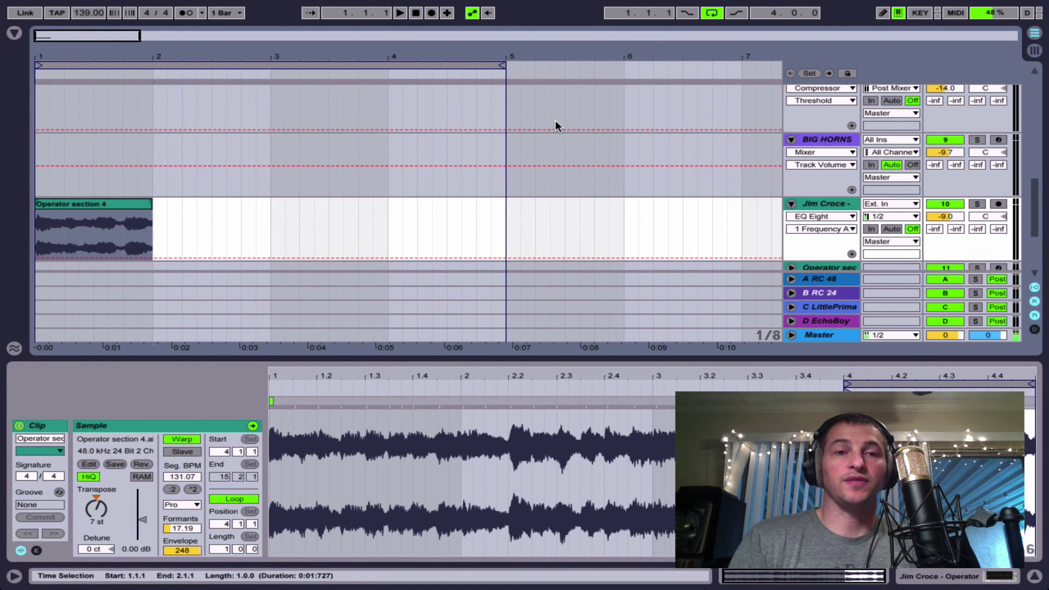
{"action": "key", "text": "space"}
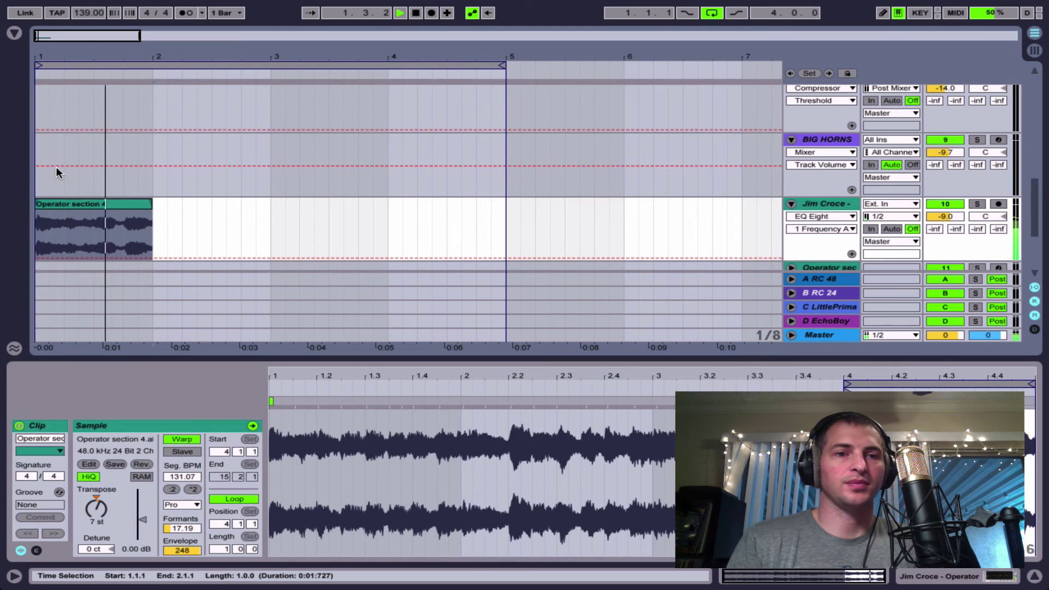
- Duplicate the one-bar Operator section 4 clip three times so the copies fill bars 2 to 4
{"action": "left_click", "coordinate": [87, 204]}
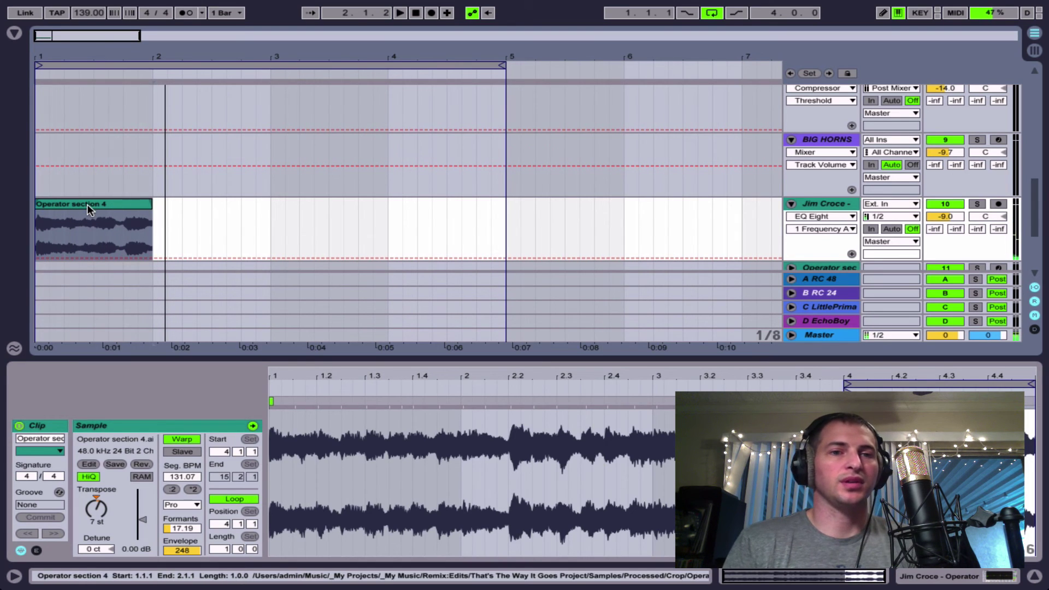
{"action": "key", "text": "ctrl+d"}
{"action": "key", "text": "ctrl+d"}
{"action": "key", "text": "ctrl+d"}
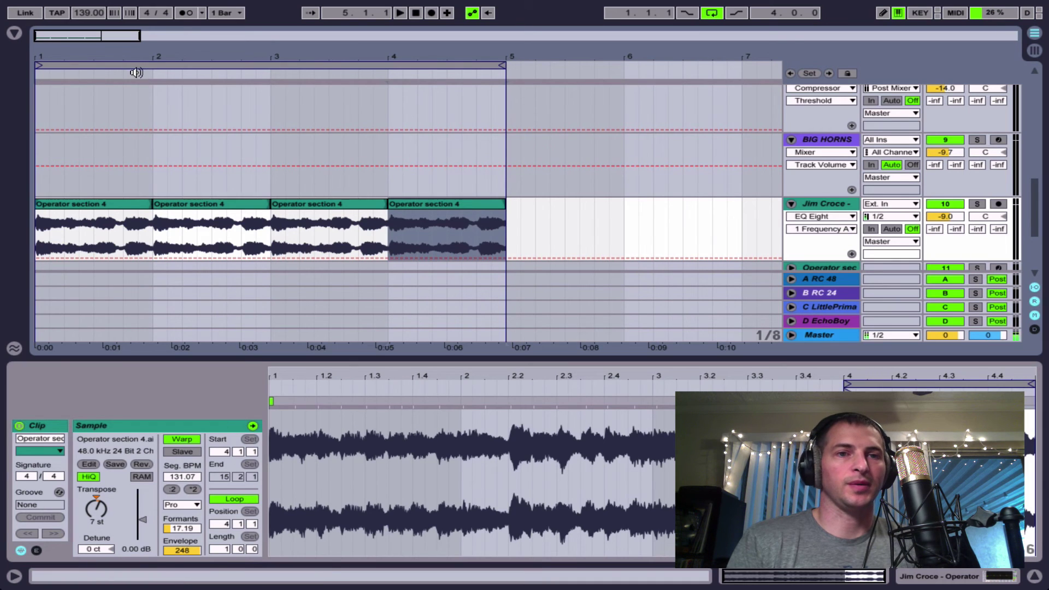
- Copy the first beat of bar 2 over beat 4 of bar 1 and play the edited clips from the start
{"action": "left_click_drag", "start_coordinate": [132, 58], "coordinate": [145, 142]}
{"action": "left_click_drag", "start_coordinate": [363, 225], "coordinate": [670, 245]}
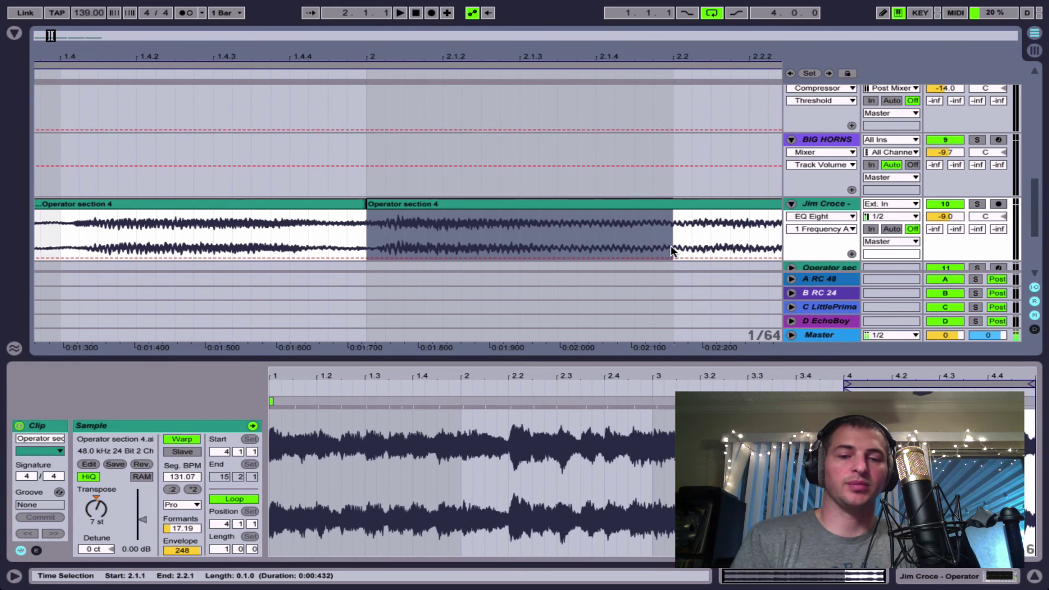
{"action": "left_click", "coordinate": [62, 217]}
{"action": "key", "text": "ctrl+e"}
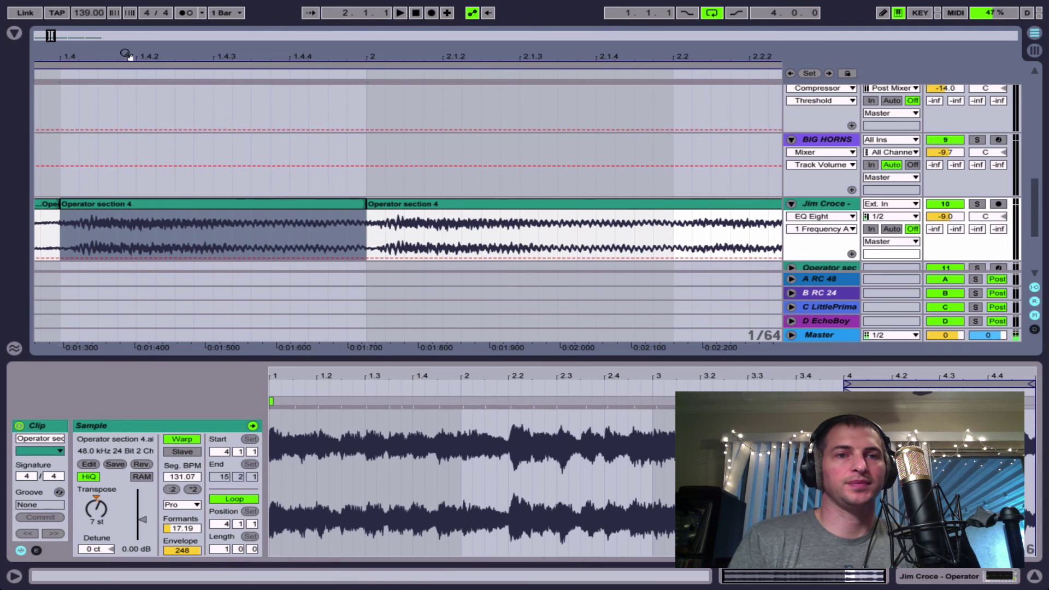
{"action": "mouse_move", "coordinate": [128, 57]}
{"action": "left_mouse_down"}
{"action": "mouse_move", "coordinate": [131, 38]}
{"action": "mouse_move", "coordinate": [180, 27]}
{"action": "left_mouse_up"}
{"action": "left_click", "coordinate": [88, 216]}
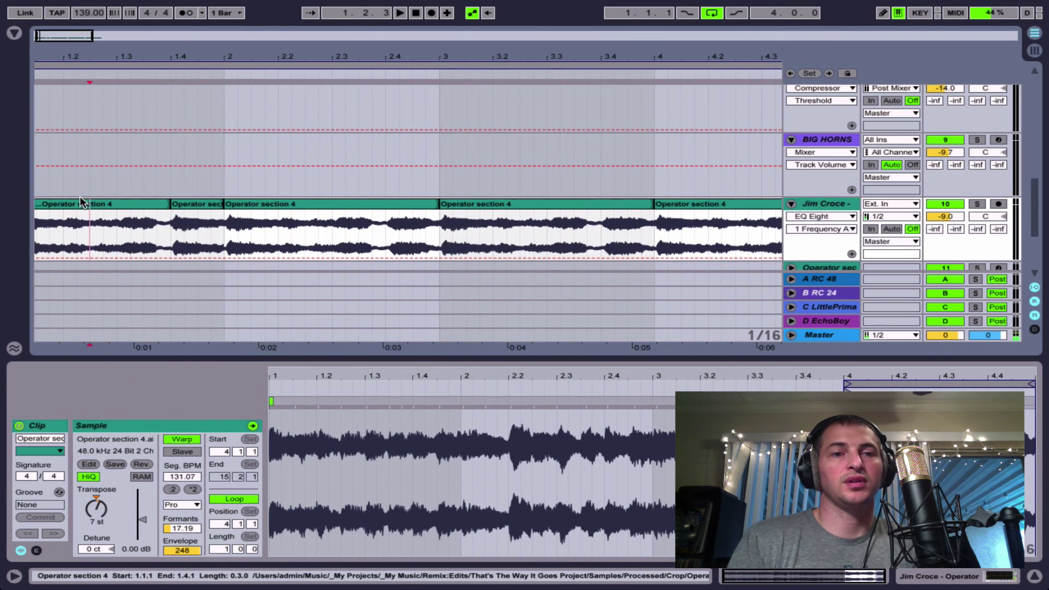
{"action": "left_click", "coordinate": [80, 204]}
{"action": "key", "text": "space"}
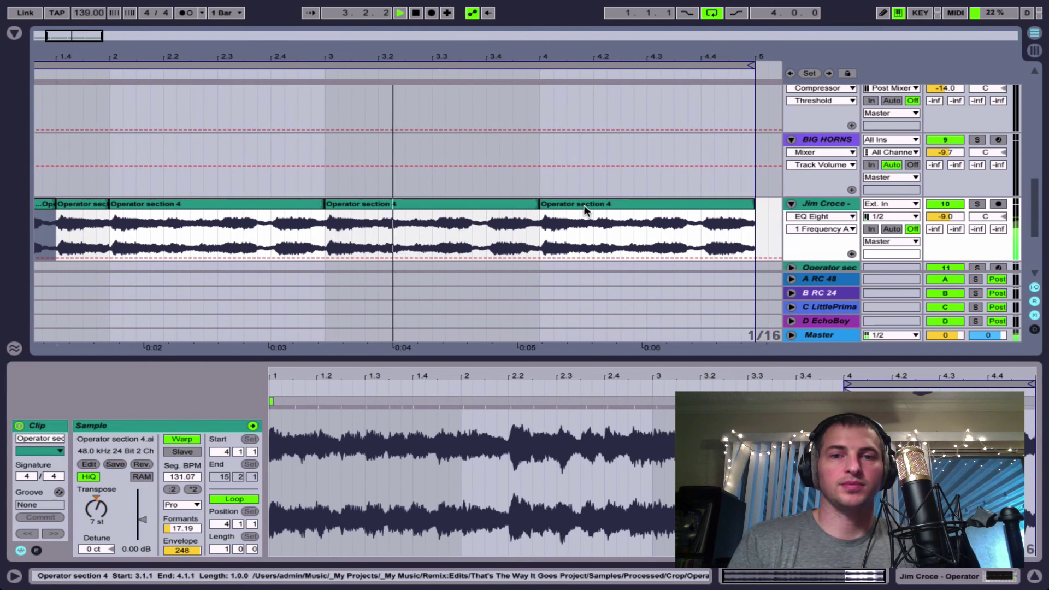
- Stop playback and delete the Operator section 4 clip in bar 4
{"action": "left_click", "coordinate": [614, 202]}
{"action": "key", "text": "space"}
{"action": "key", "text": "Delete"}
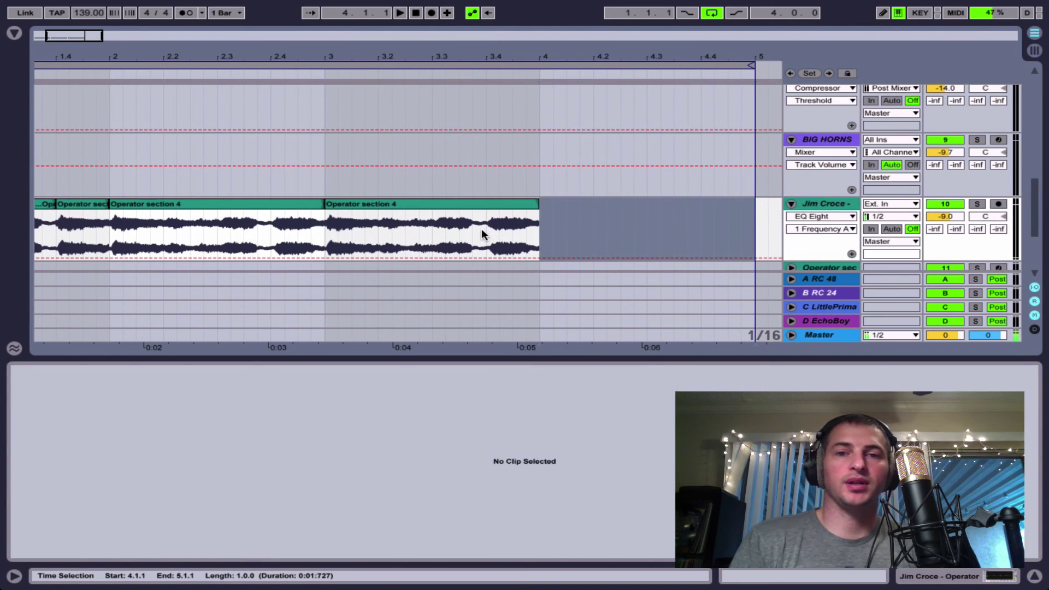
- Duplicate the last beat of bar 3 into bar 4, placing one copy at 4.2.3 and another at 4.4.1
{"action": "left_click_drag", "start_coordinate": [485, 229], "coordinate": [529, 229]}
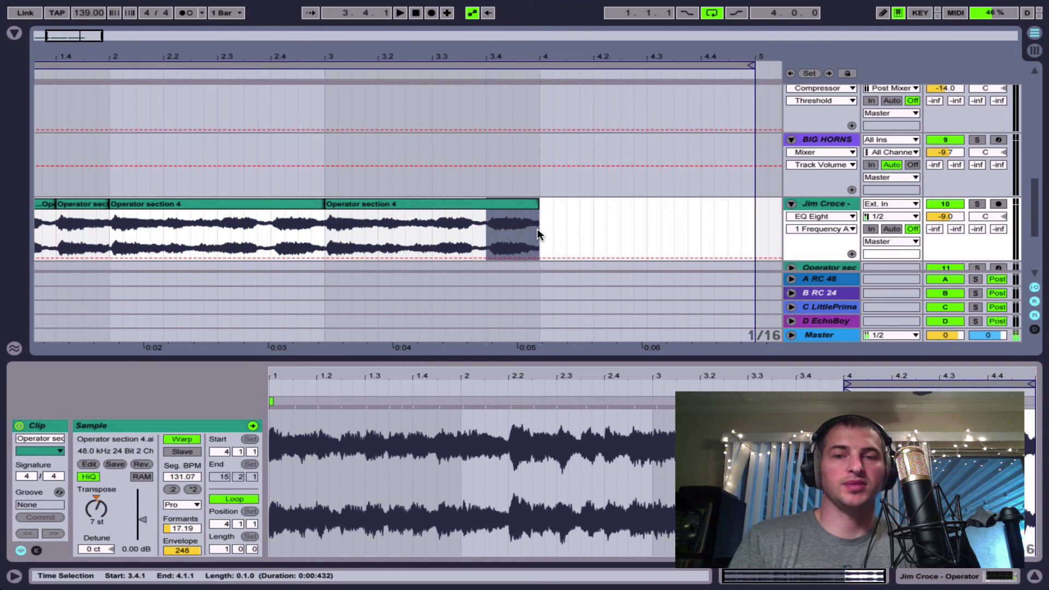
{"action": "key", "text": "ctrl+d"}
{"action": "left_click_drag", "start_coordinate": [567, 202], "coordinate": [646, 203]}
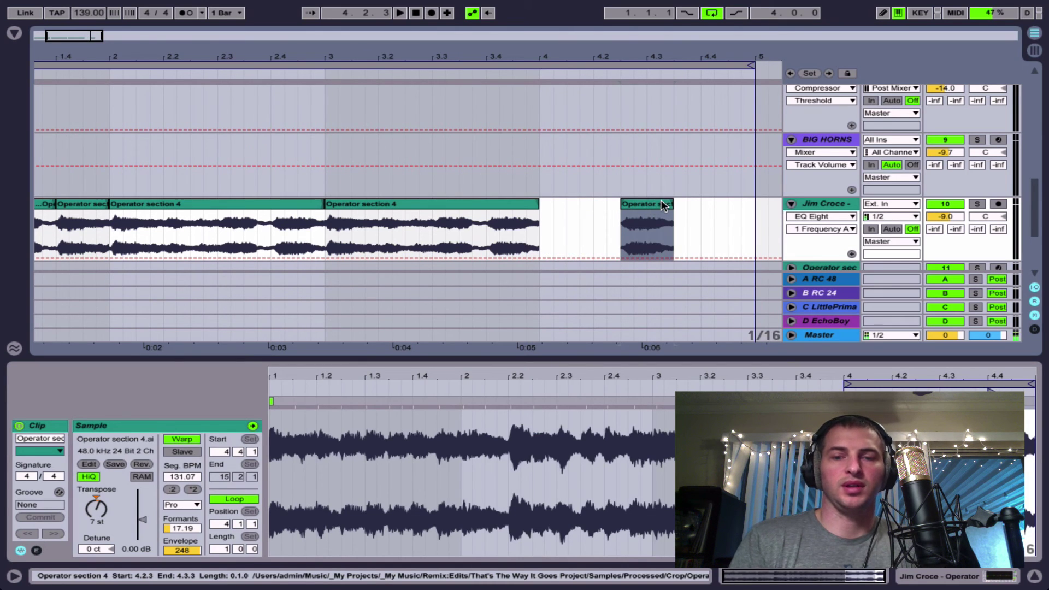
{"action": "key", "text": "ctrl+d"}
{"action": "left_click_drag", "start_coordinate": [695, 202], "coordinate": [726, 206]}
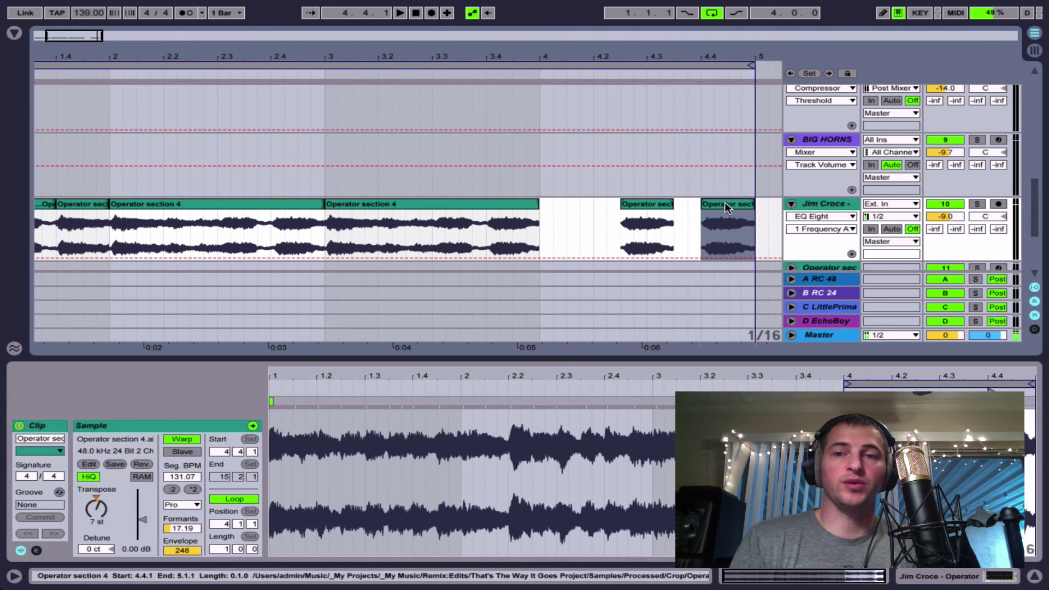
- Check the two short chops in bar 4 and play the chopped pattern from bar 1
{"action": "left_click", "coordinate": [631, 203]}
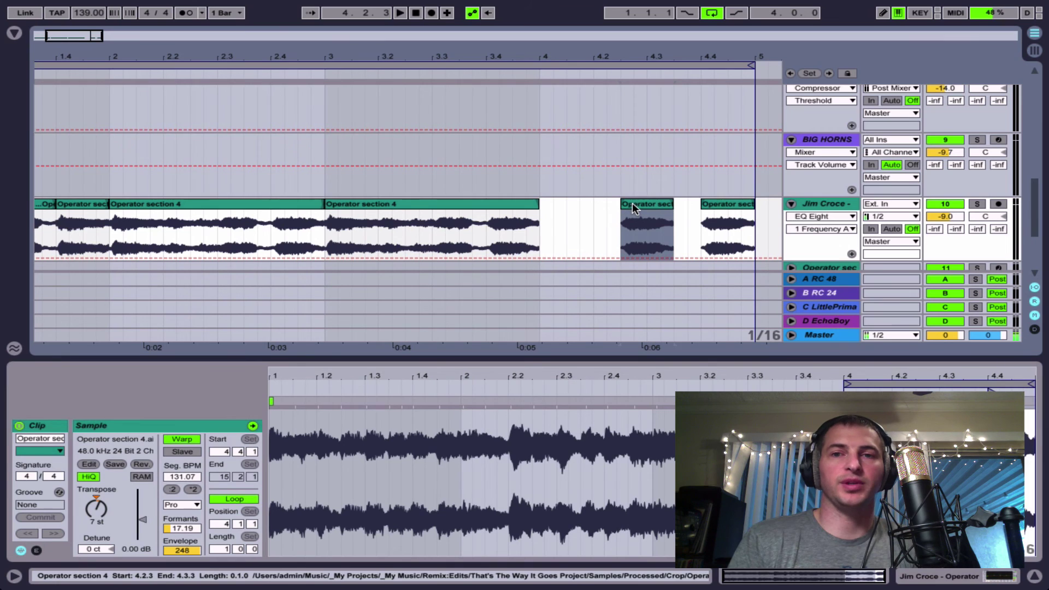
{"action": "left_click", "coordinate": [724, 207]}
{"action": "key", "text": "Home"}
{"action": "left_click", "coordinate": [153, 218]}
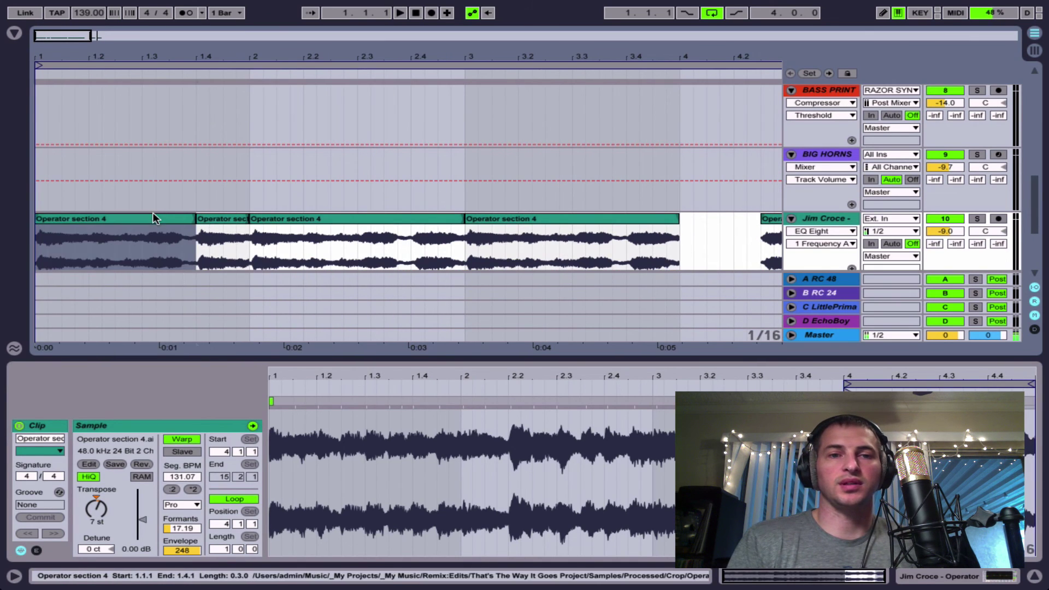
{"action": "key", "text": "space"}
{"action": "scroll", "coordinate": [435, 256], "scroll_direction": "down", "scroll_amount": 1}
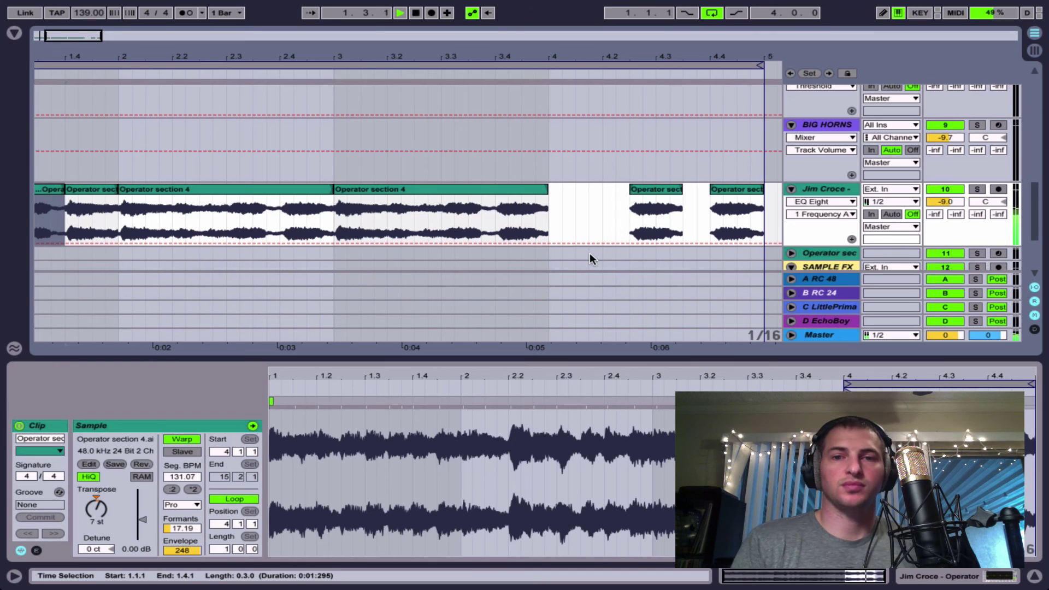
{"action": "key", "text": "space"}
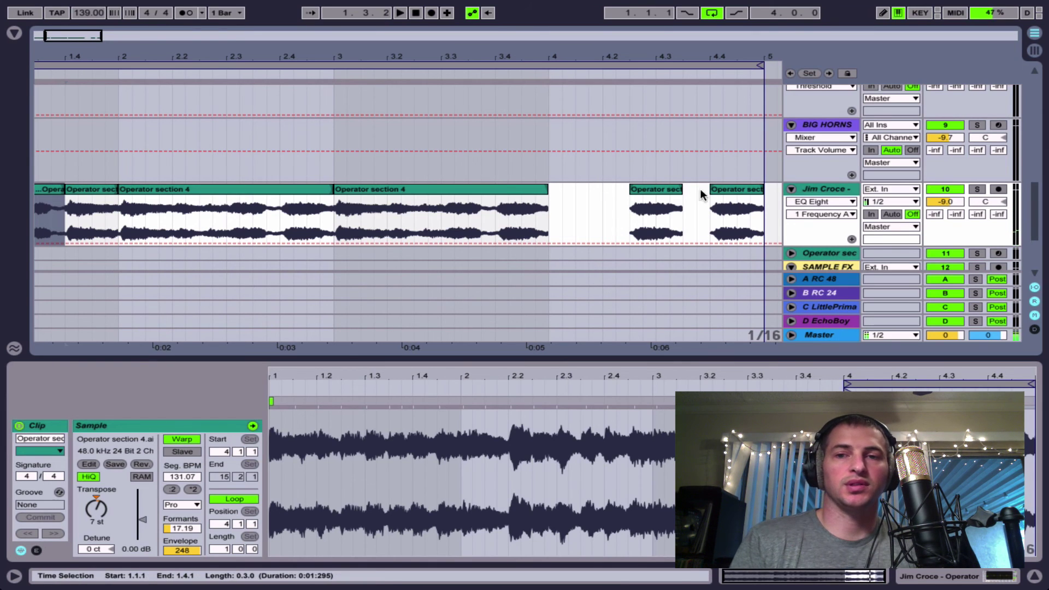
- Select all the chopped clips in bars 1 to 4 and view scene 7's consolidated Jim Croce clip in the Session
{"action": "left_click", "coordinate": [732, 189], "text": "shift"}
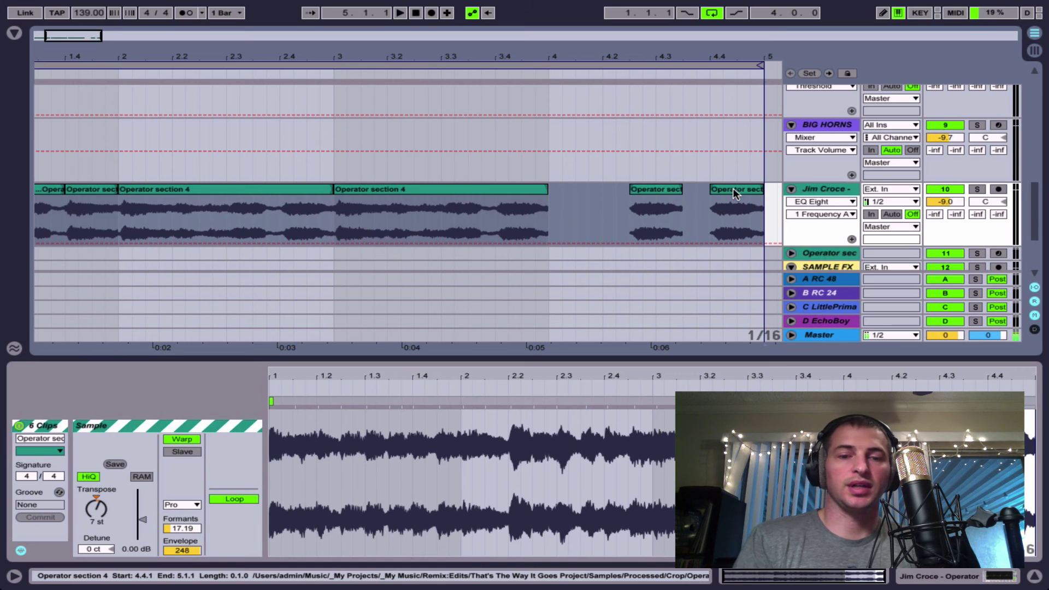
{"action": "key", "text": "shift+Tab"}
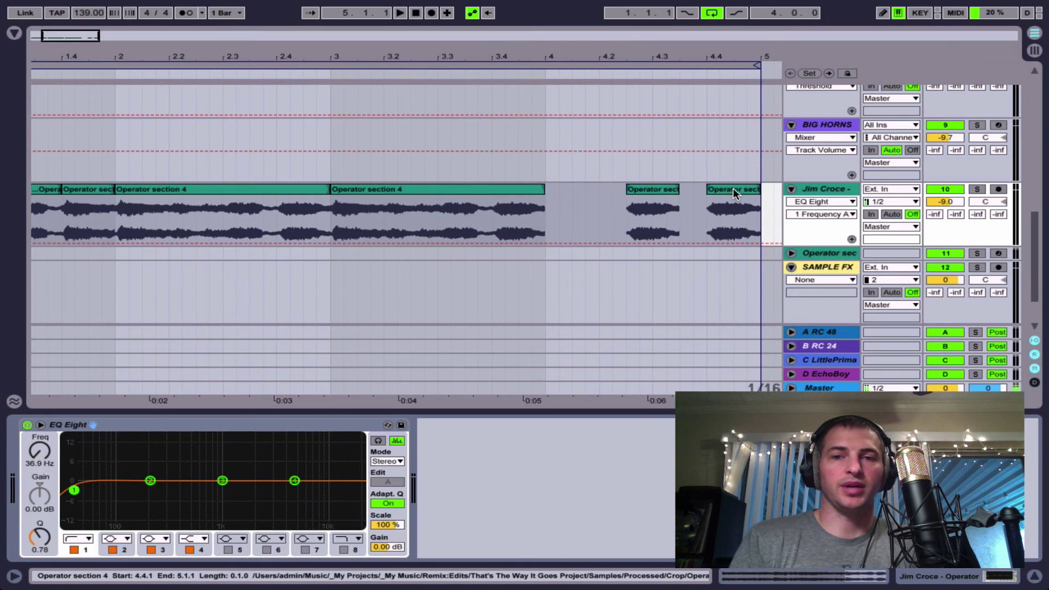
{"action": "key", "text": "Tab"}
{"action": "left_click", "coordinate": [681, 147]}
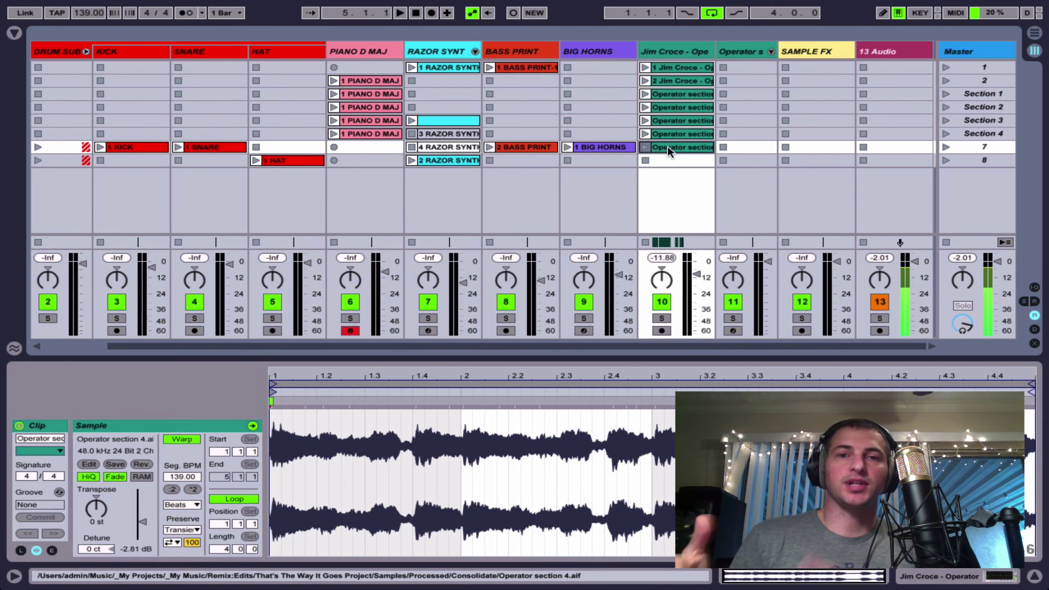
- View scene 7's BIG HORNS and SNARE clips and launch the whole scene
{"action": "left_click", "coordinate": [595, 147]}
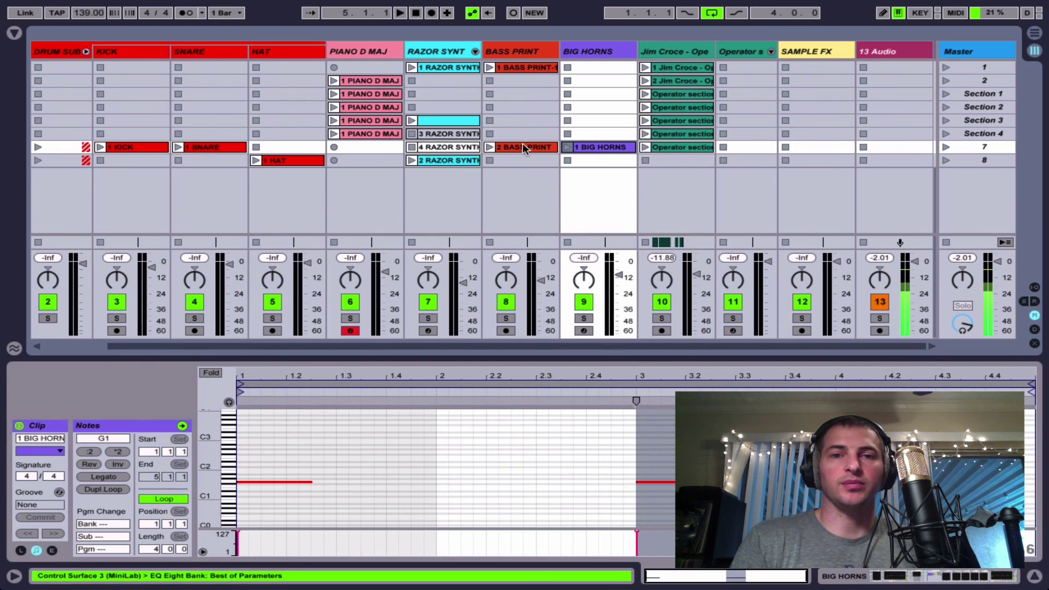
{"action": "left_click", "coordinate": [208, 149]}
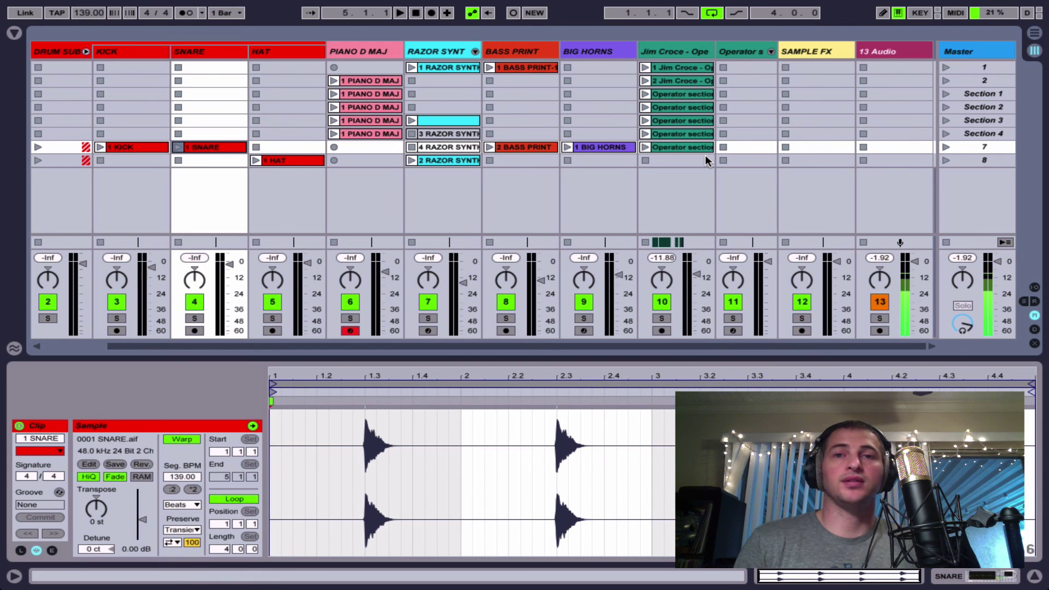
{"action": "key", "text": "Return"}
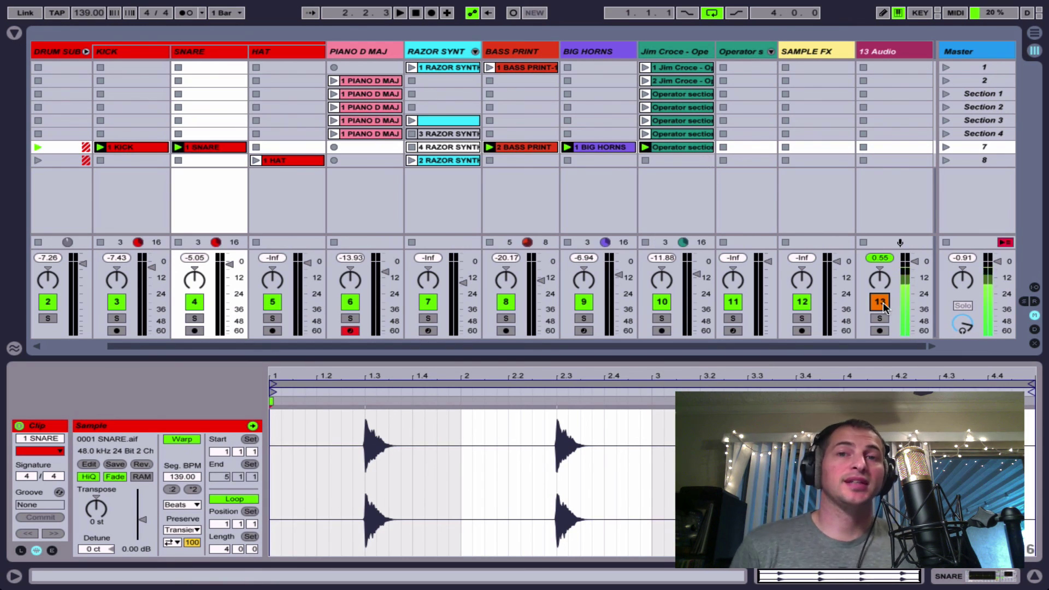